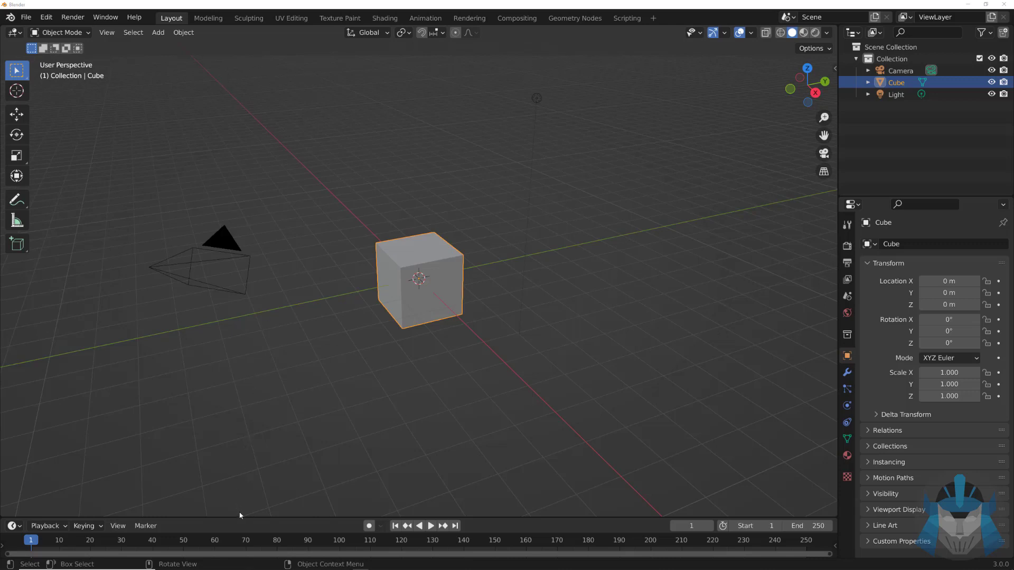
Raise the Timeline's top border so the Timeline fills the lower half of the window
left_click_drag(241, 518, 246, 337)
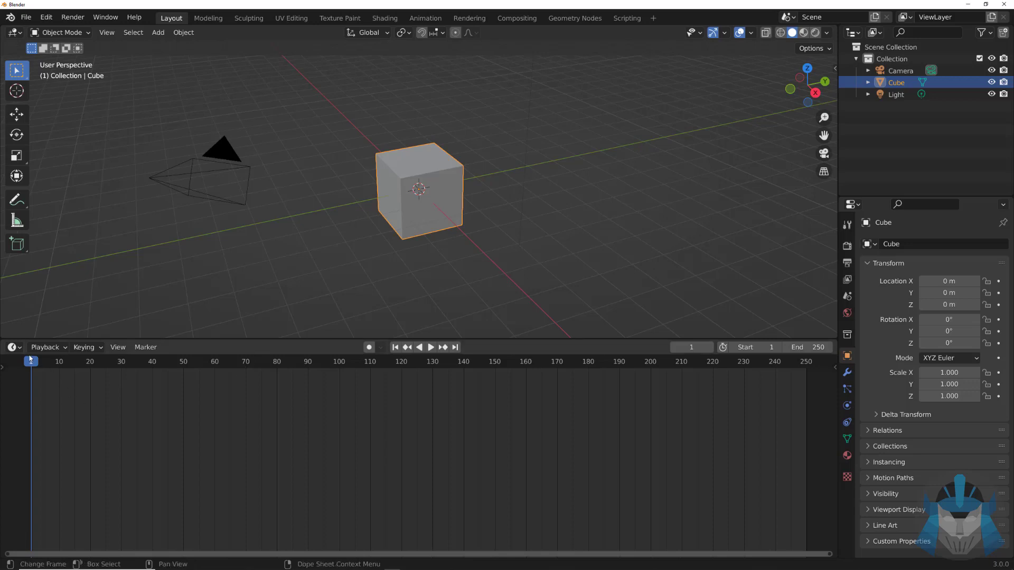
Turn the lower area into the Asset Browser and give the 3D view slightly more height
left_click(12, 347)
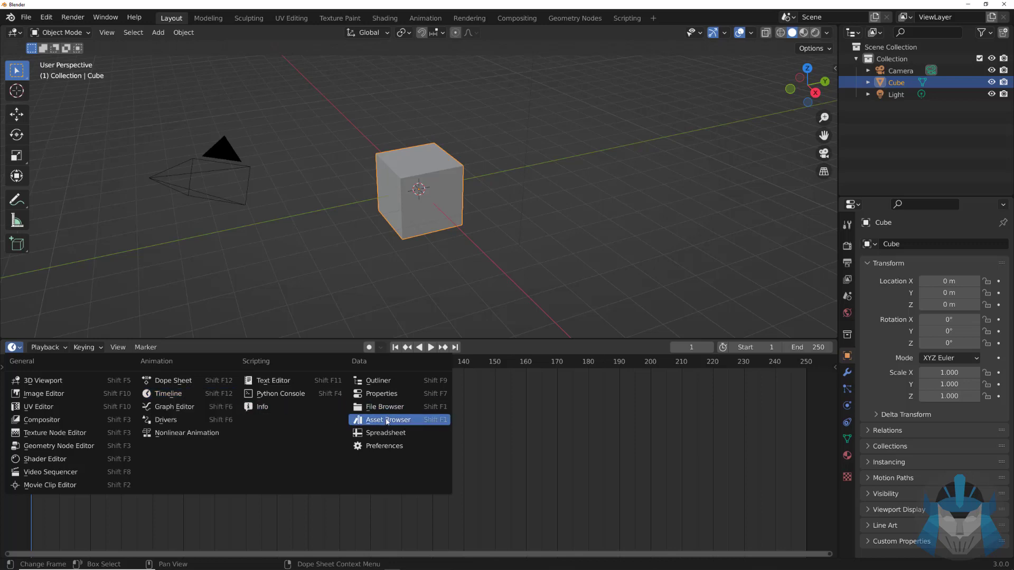
left_click(386, 420)
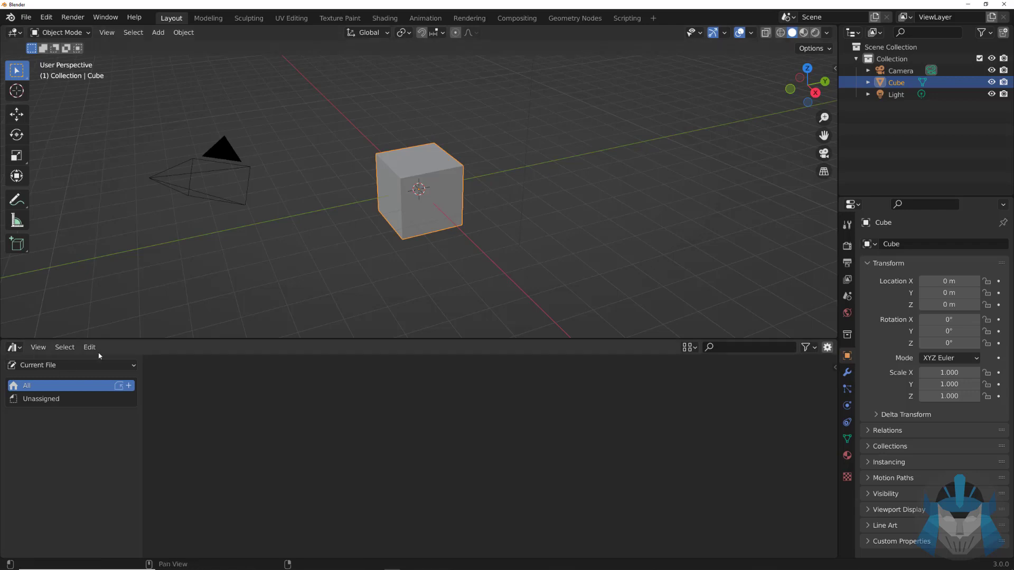
left_click_drag(164, 340, 160, 373)
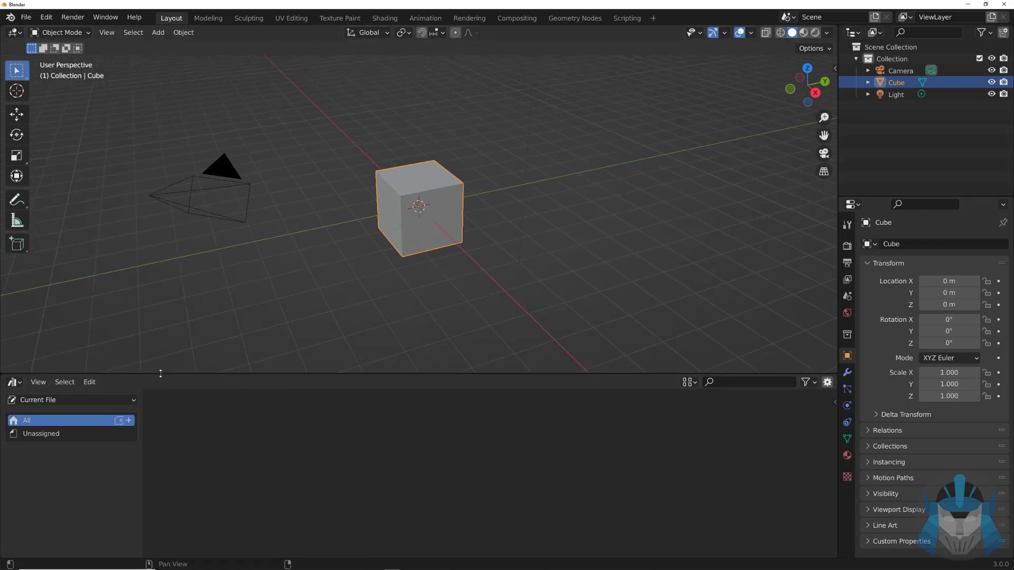
Delete the Camera and Cube from the Outliner, leaving only the Light
left_click(899, 96)
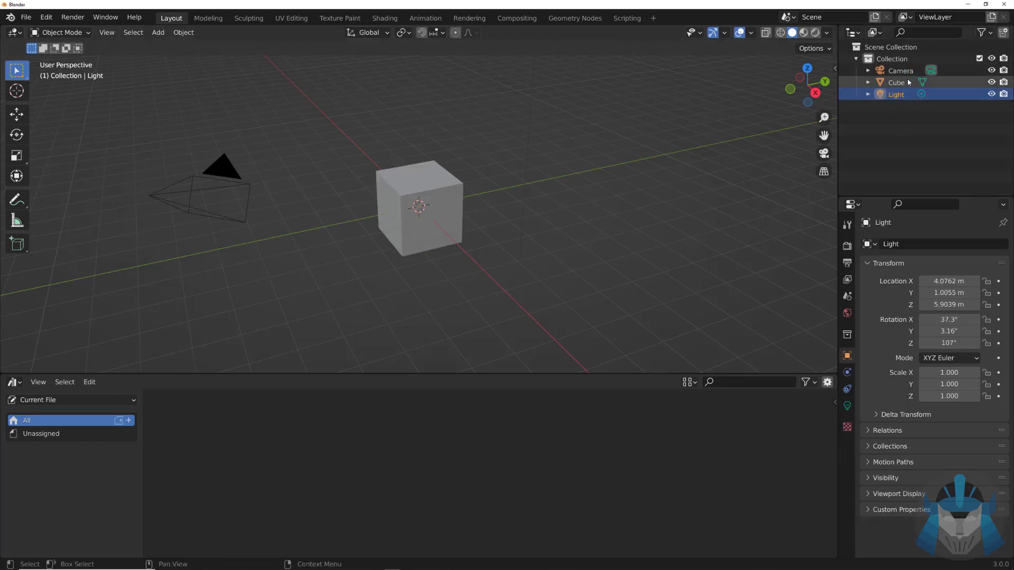
left_click(907, 80)
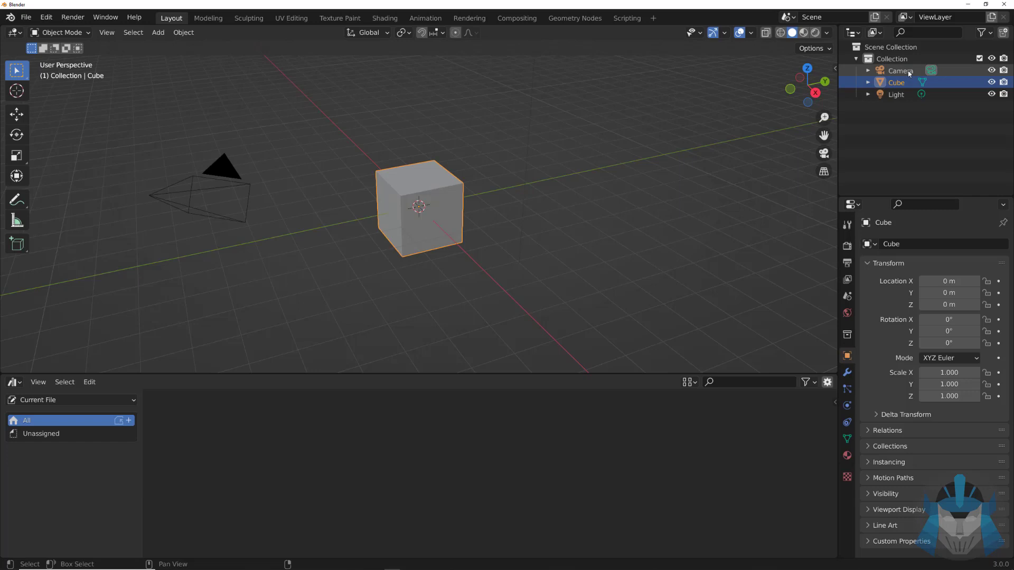
right_click(909, 73)
left_click(892, 100)
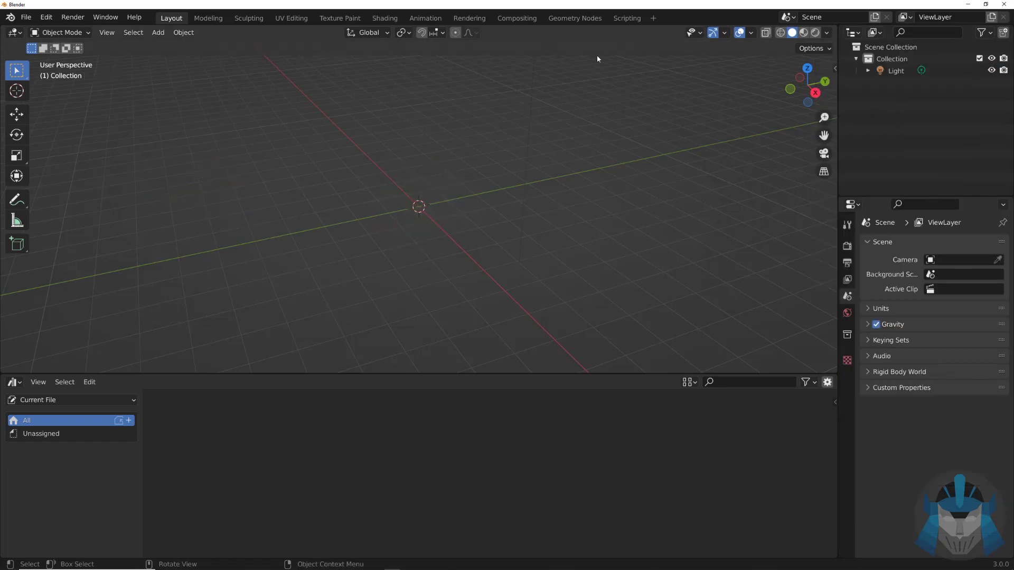
Open Blender Preferences from the Edit menu at the File Paths section
left_click(26, 18)
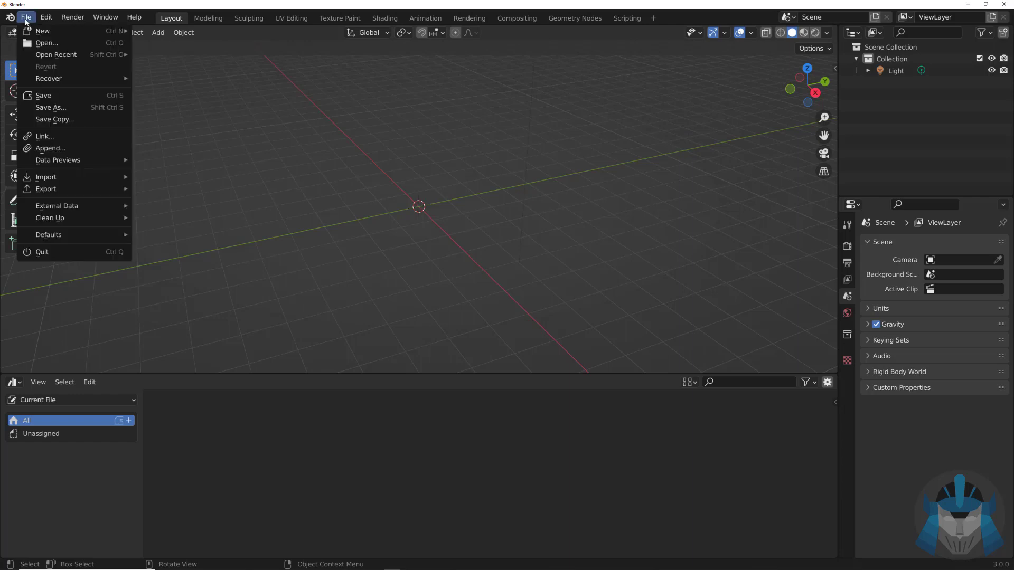
left_click(26, 18)
left_click(46, 18)
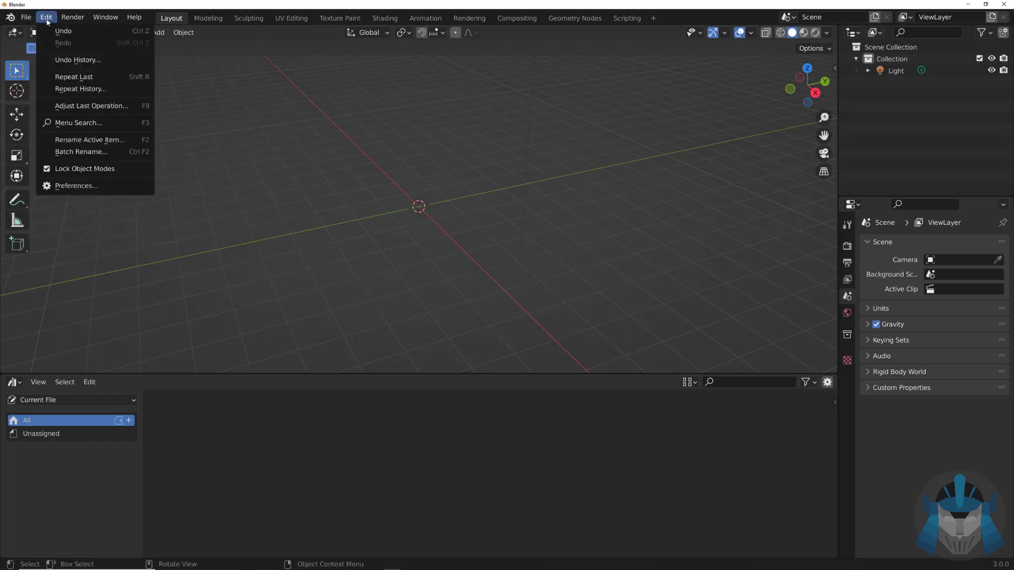
left_click(74, 185)
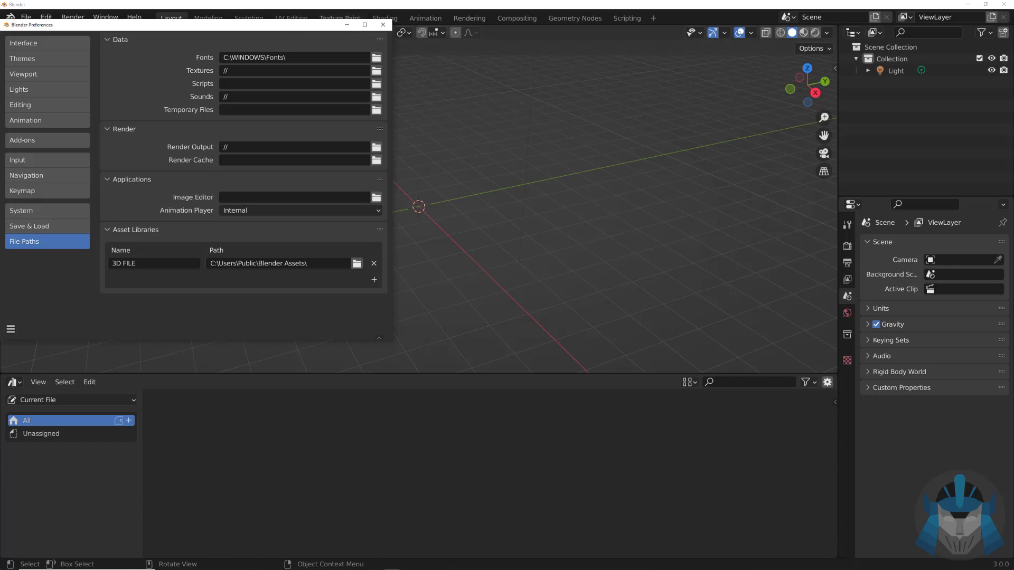
Check the Blender Assets folder in Explorer, then browse to add a new asset library
key("alt+Tab")
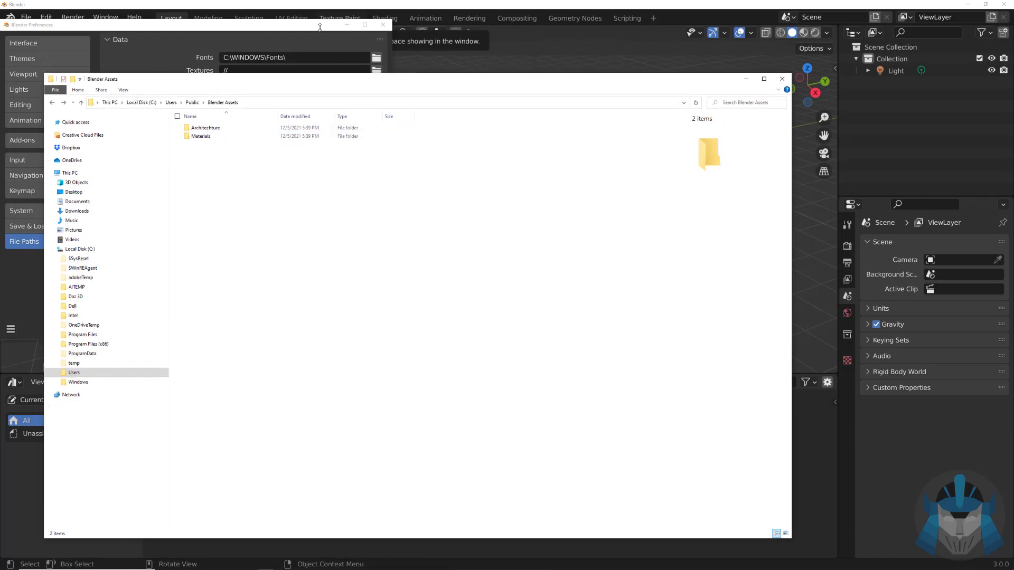
left_click_drag(345, 85, 372, 219)
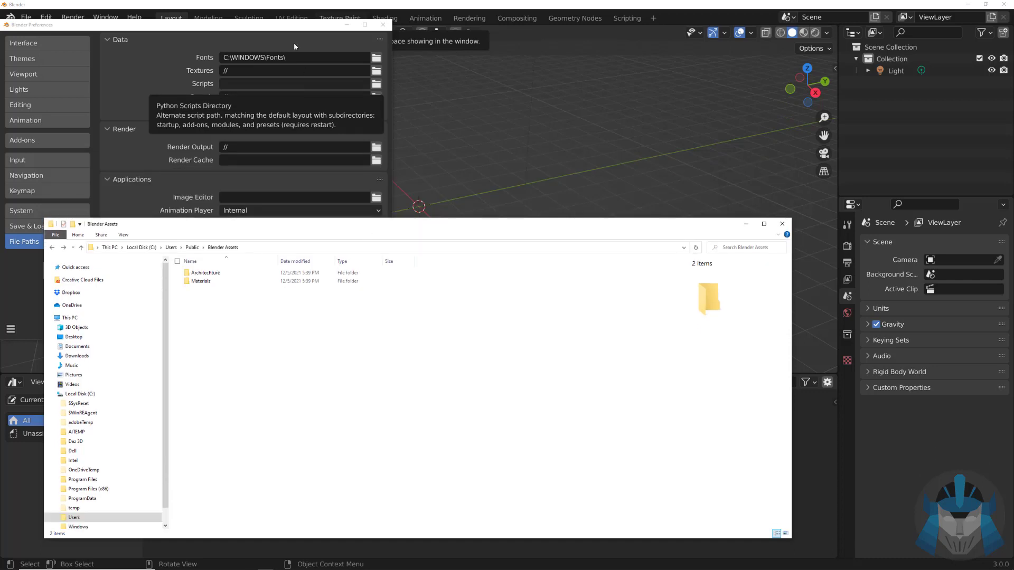
key("alt+F4")
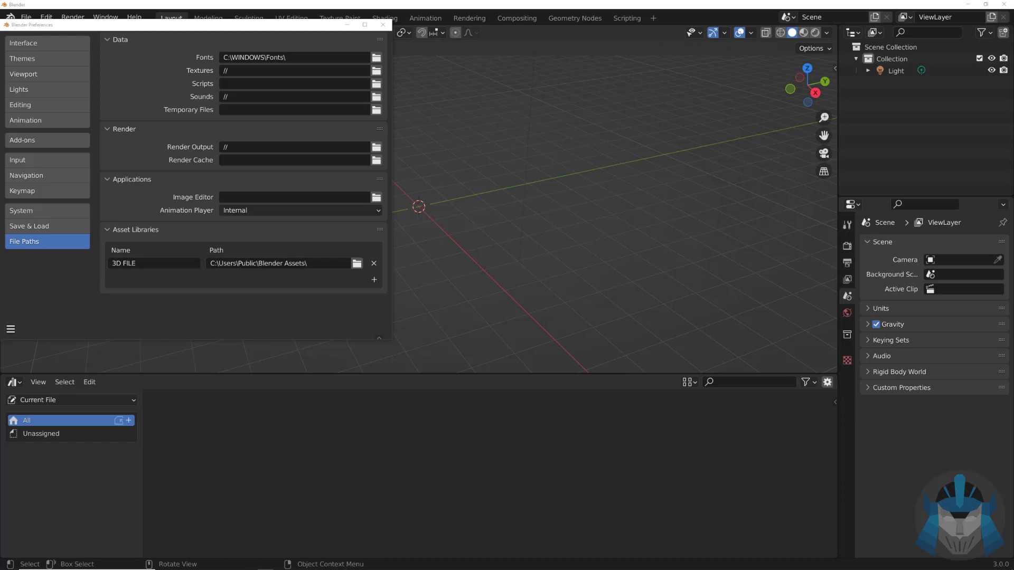
left_click(357, 264)
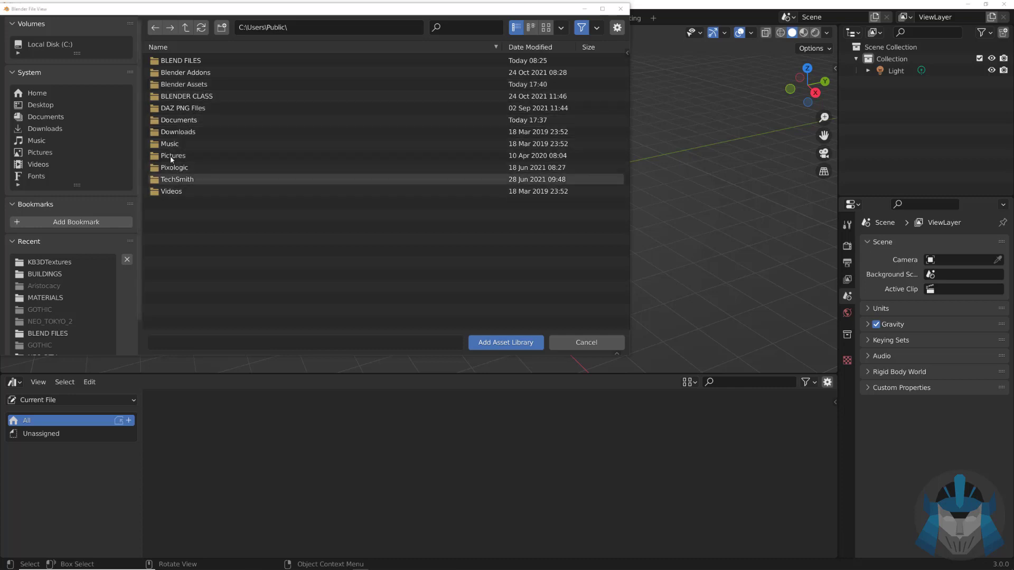
Add the Blender Assets\Architechture folder as a new asset library
left_click(178, 88)
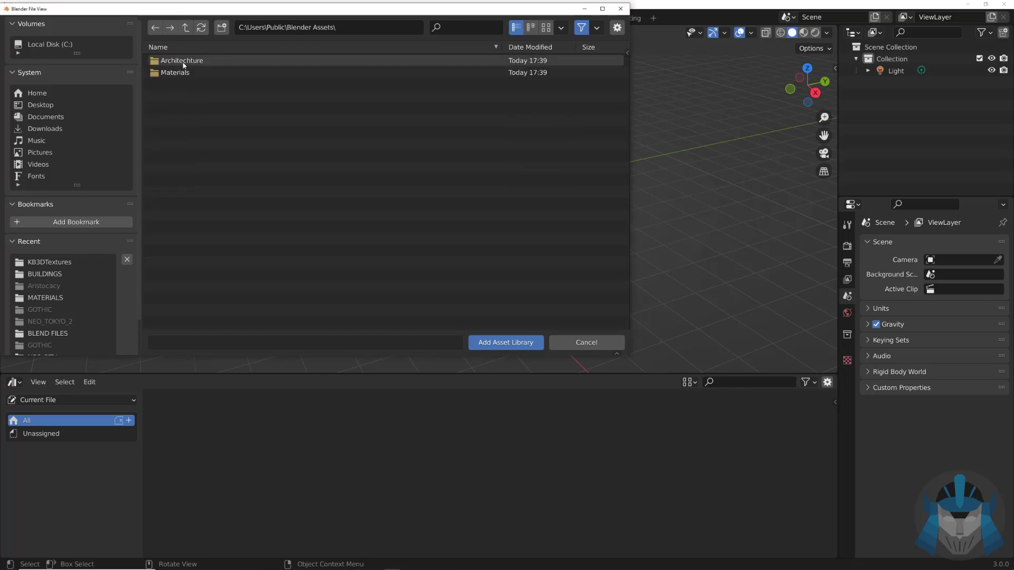
left_click(183, 64)
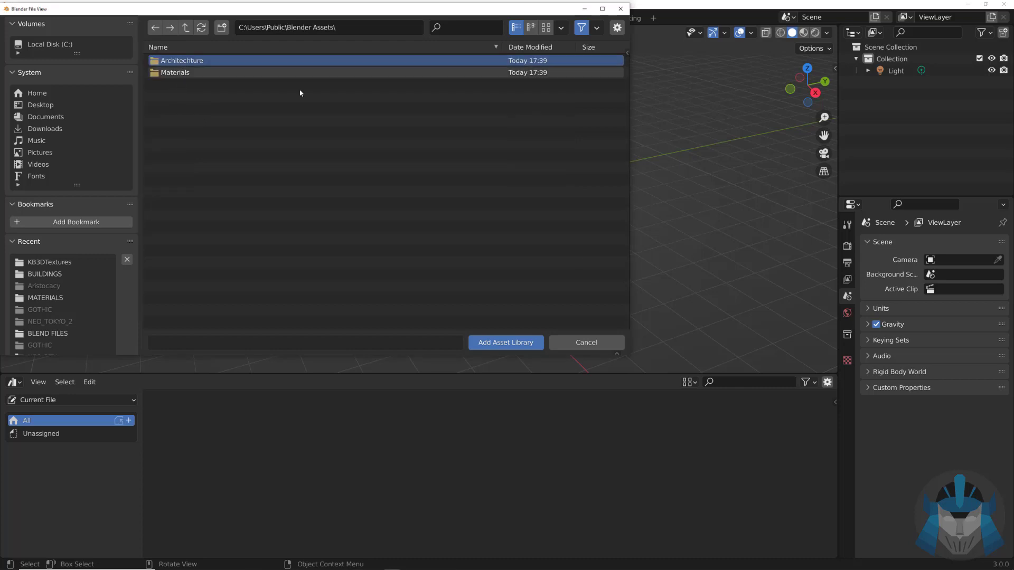
left_click(496, 344)
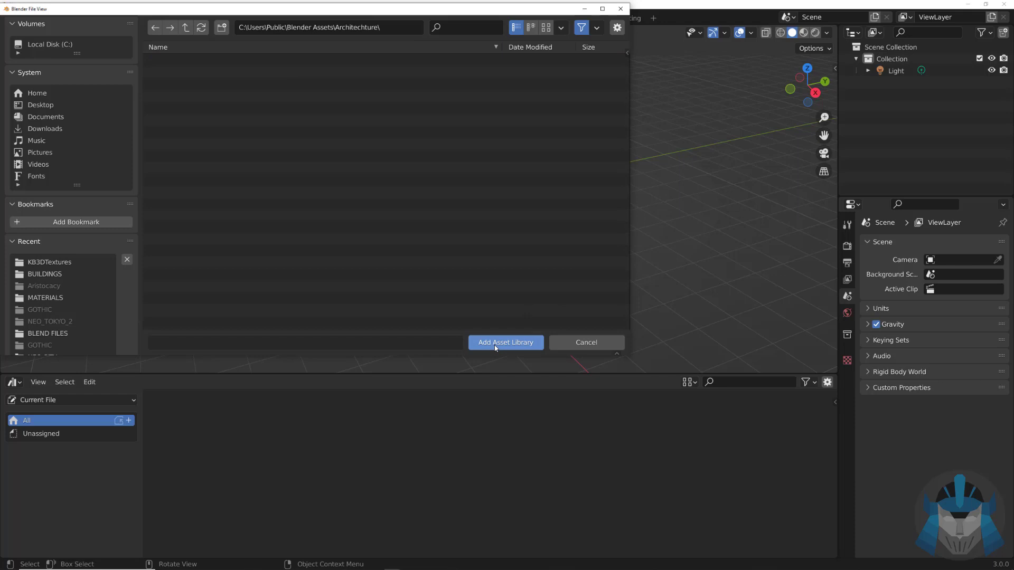
left_click(496, 345)
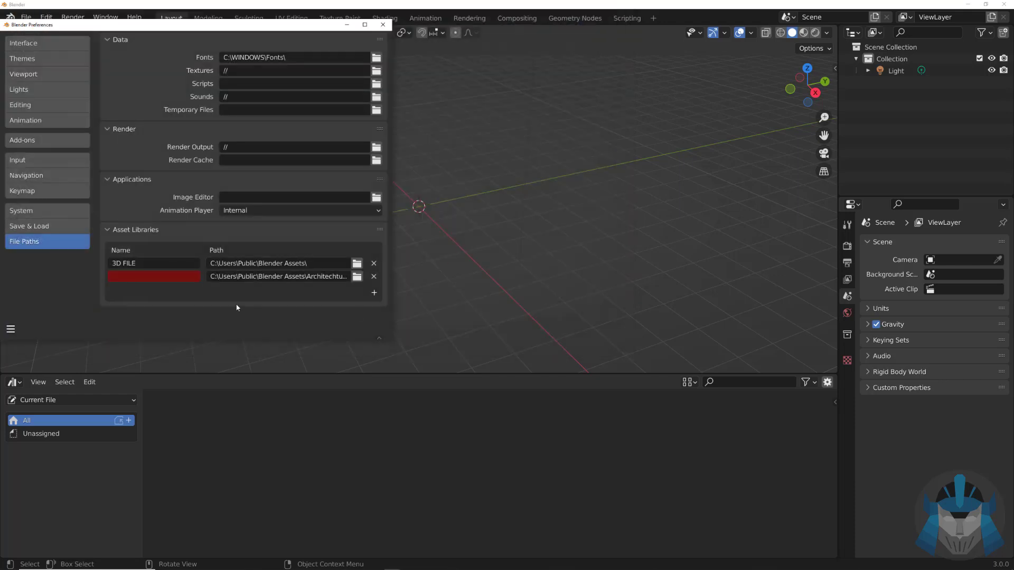
Name the new library 'Architechture' and close the Preferences window
left_click(165, 278)
type("AR")
type("rchi")
type("techtur")
type("e")
key("Return")
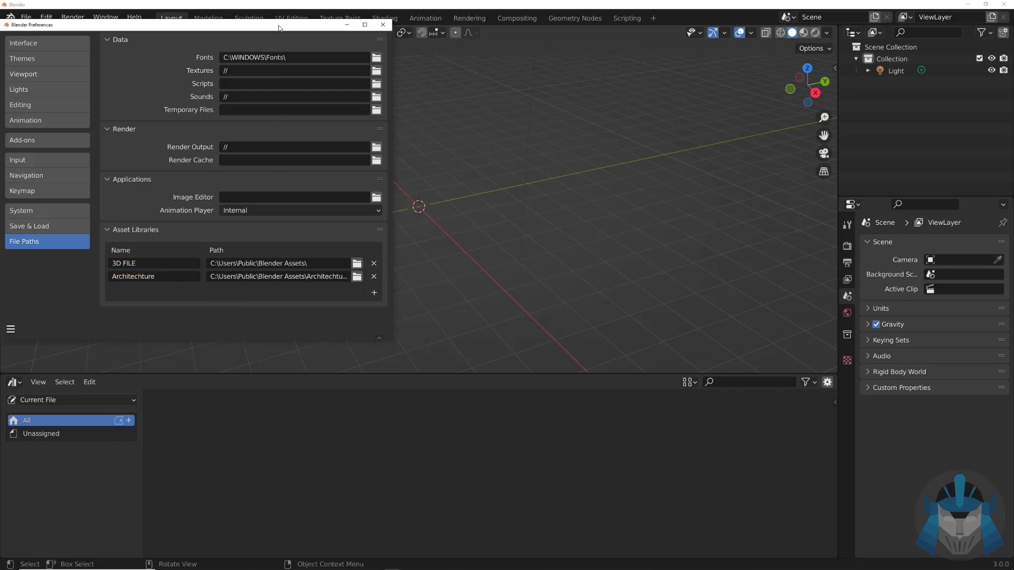
left_click_drag(279, 28, 301, 32)
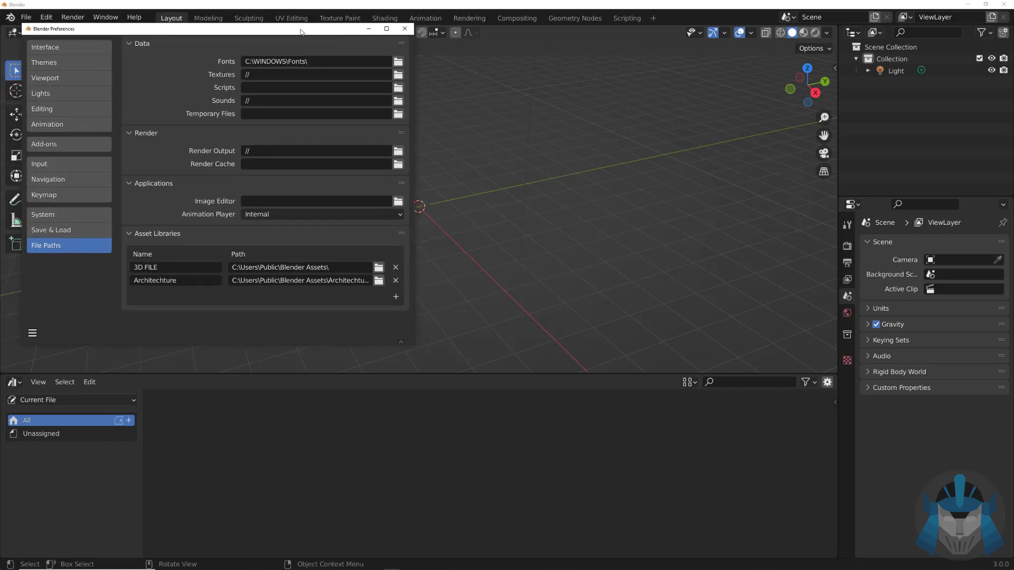
left_click_drag(300, 32, 301, 0)
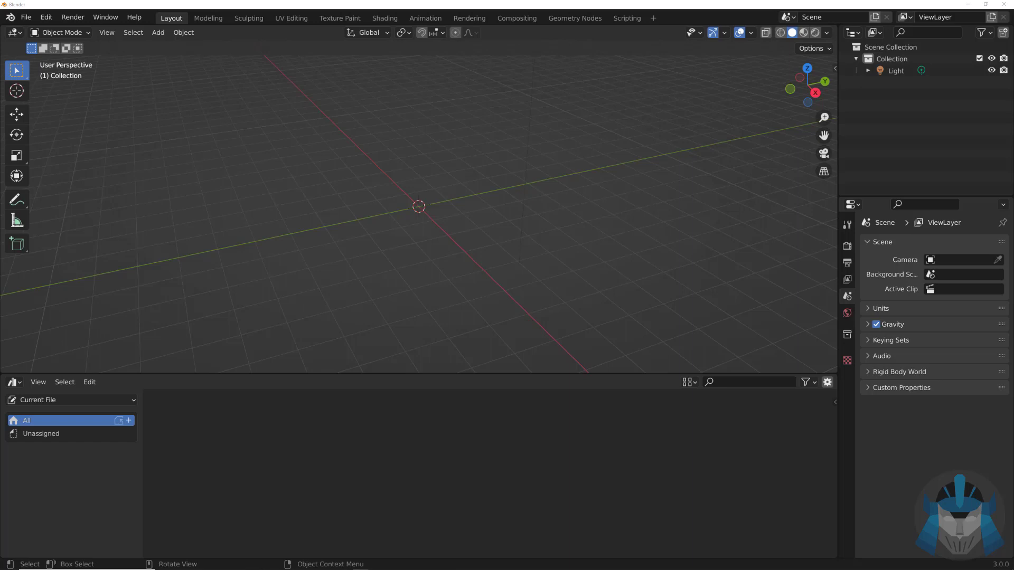
On the KitBash3D account page, open the Mini Kit: Neo City download details
key("alt+Tab")
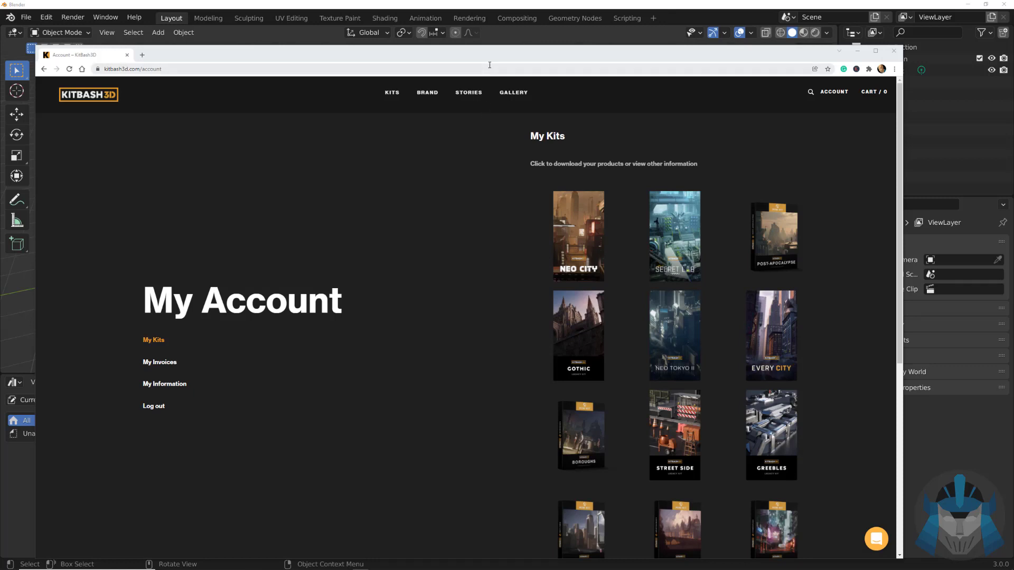
left_click_drag(490, 55, 483, 32)
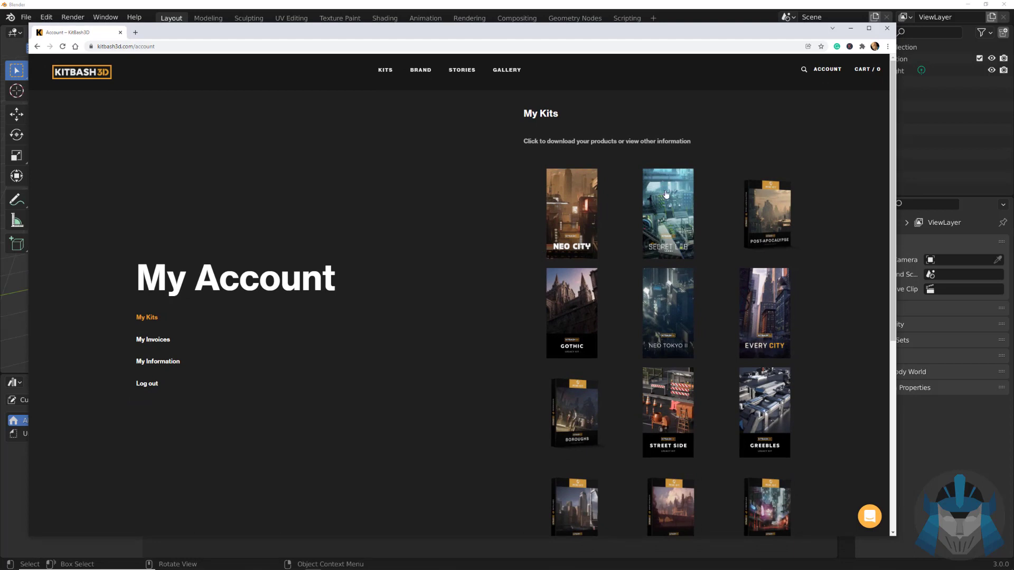
scroll(586, 219, "down", 3)
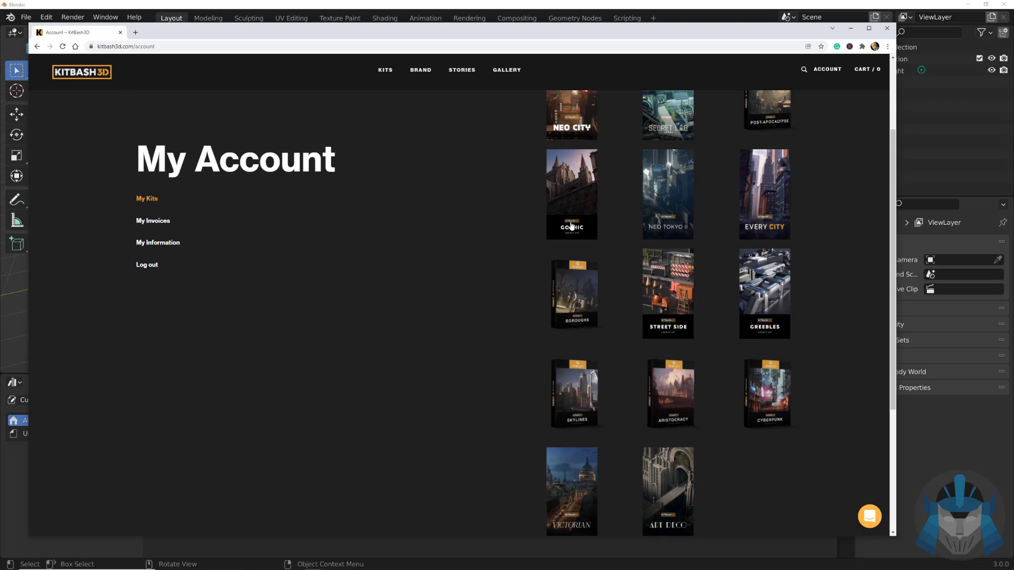
scroll(633, 223, "up", 3)
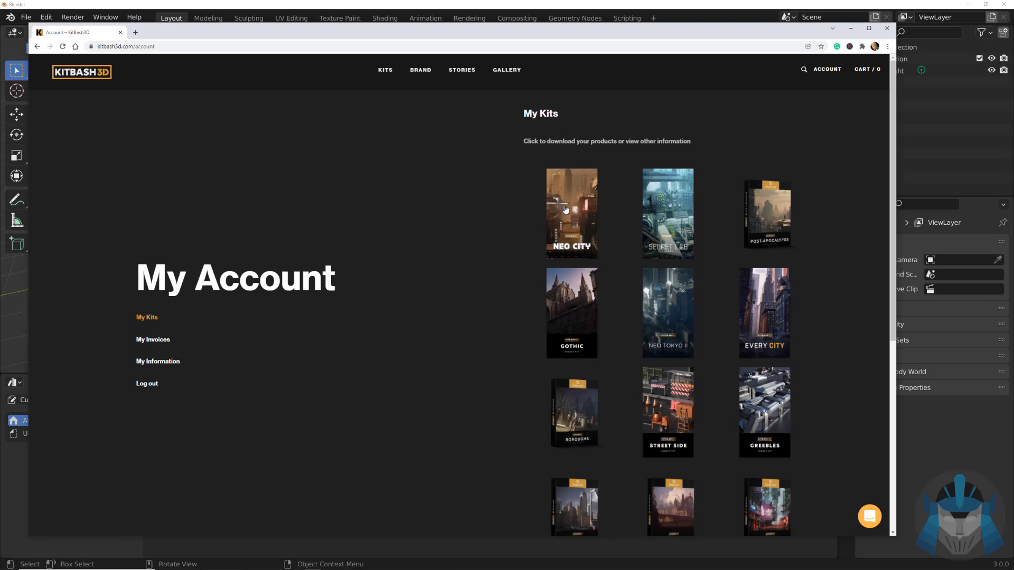
left_click(565, 210)
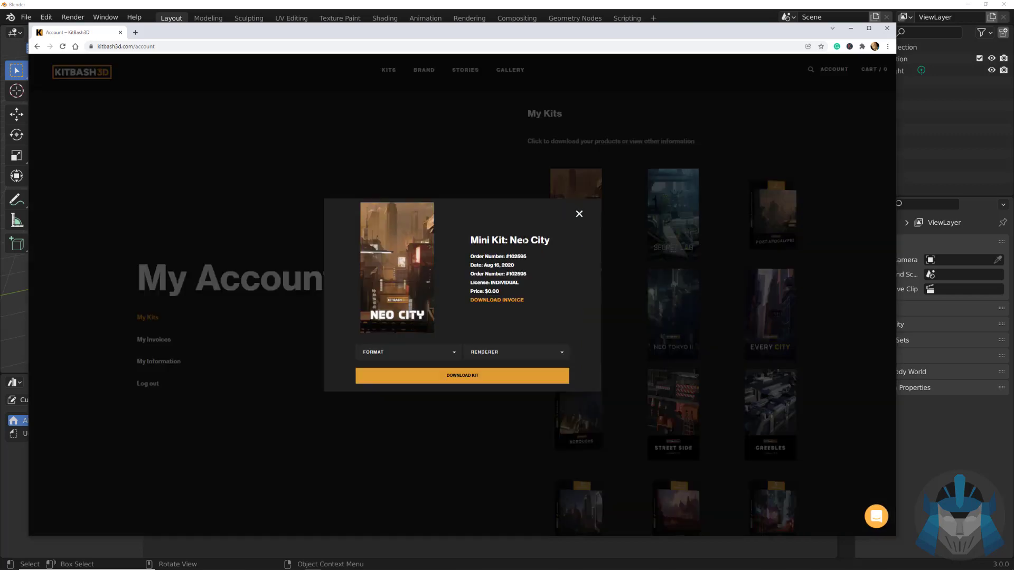
Choose the Native format for Neo City and start downloading the kit
left_click(418, 354)
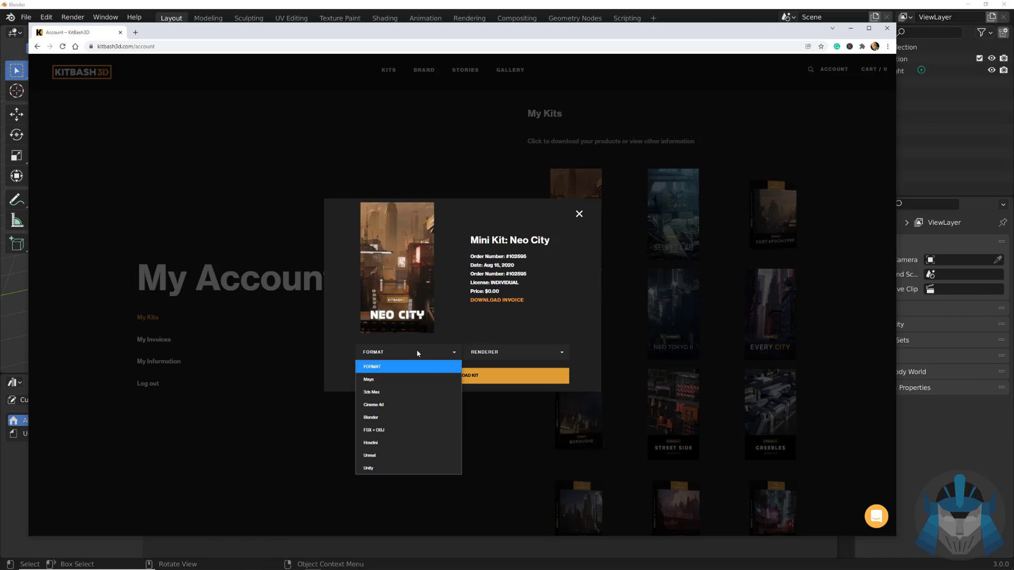
left_click(389, 430)
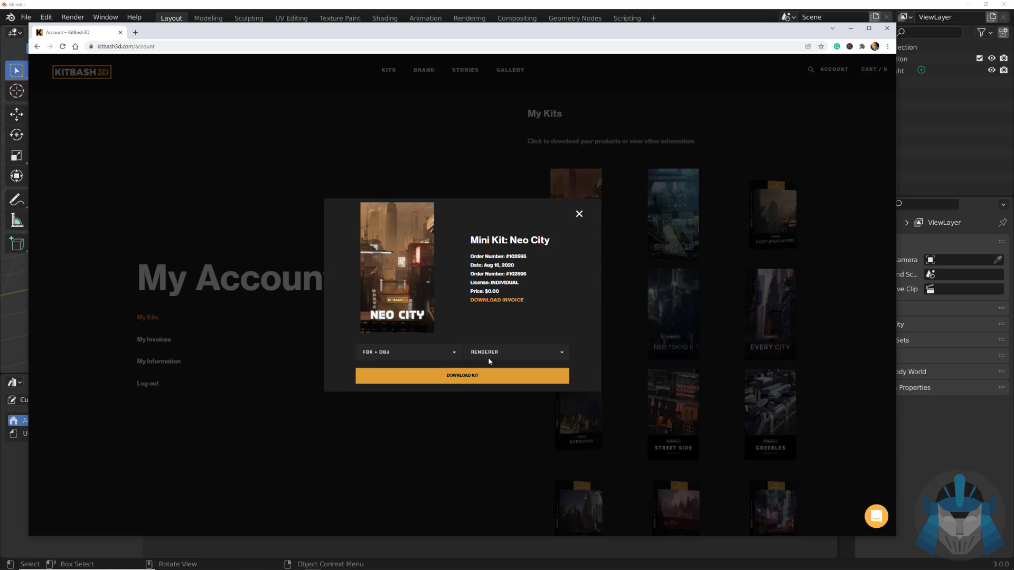
left_click(543, 351)
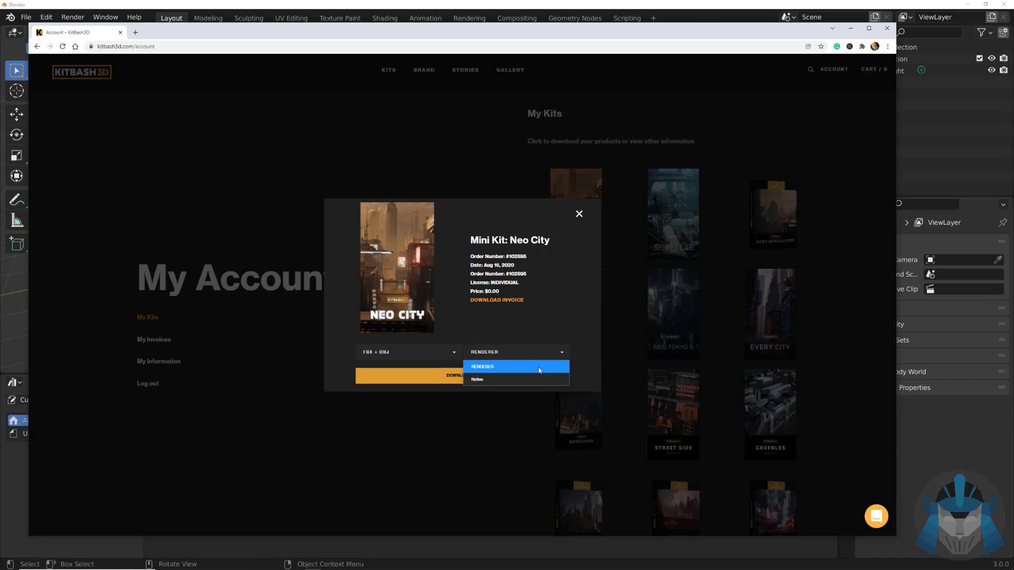
left_click(530, 380)
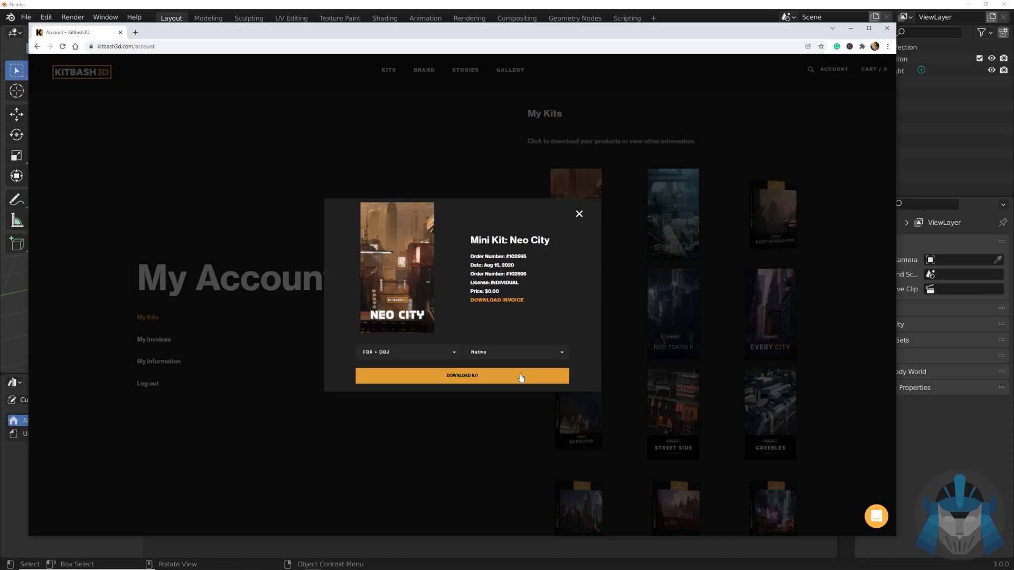
left_click(520, 377)
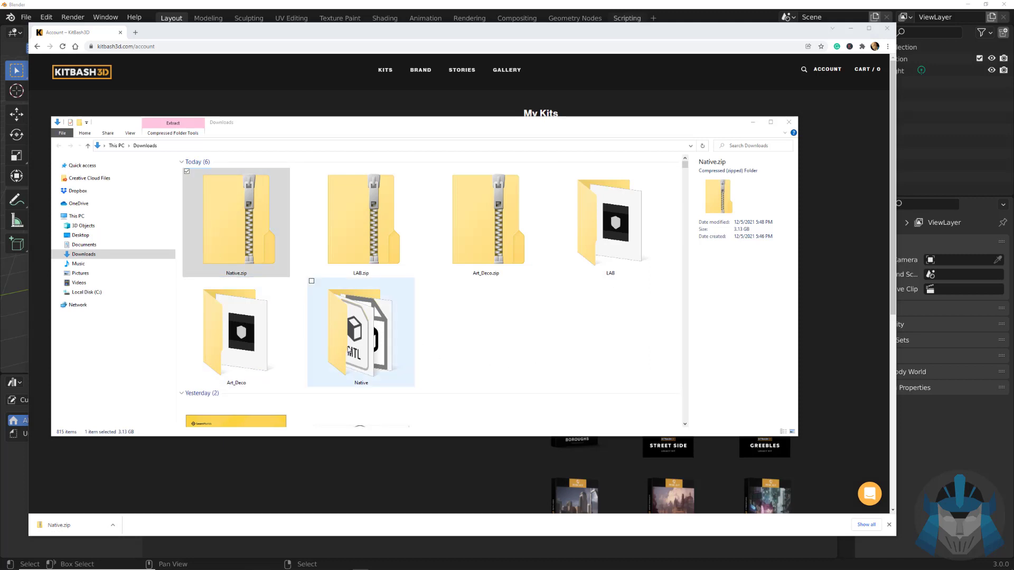
Open the extracted Native folder in Downloads to see KB3DTextures, fbx, mtl and obj
double_click(373, 351)
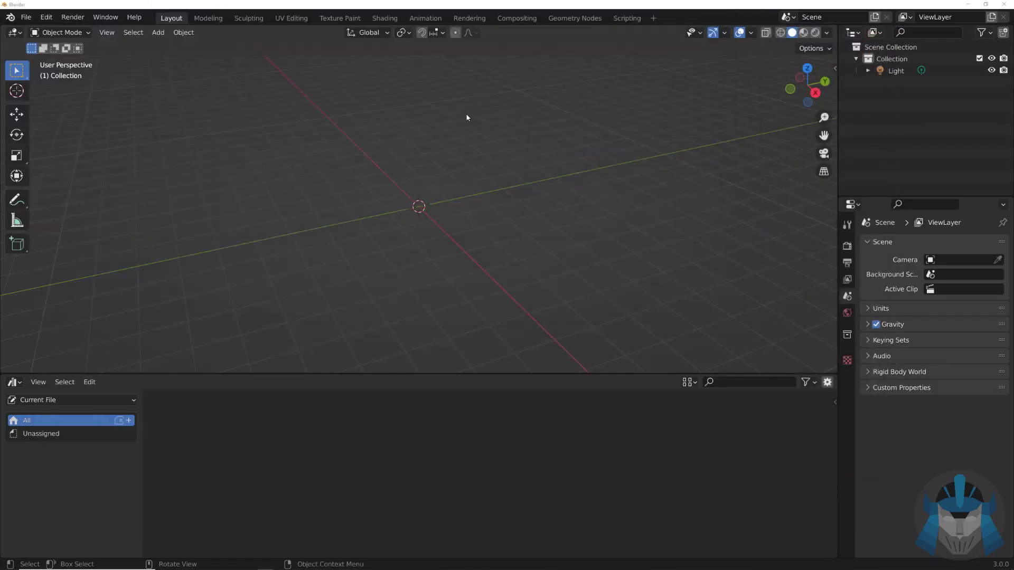
Enlarge the 3D viewport and use Material Preview shading to show the textured Neo City buildings
left_click_drag(433, 373, 441, 453)
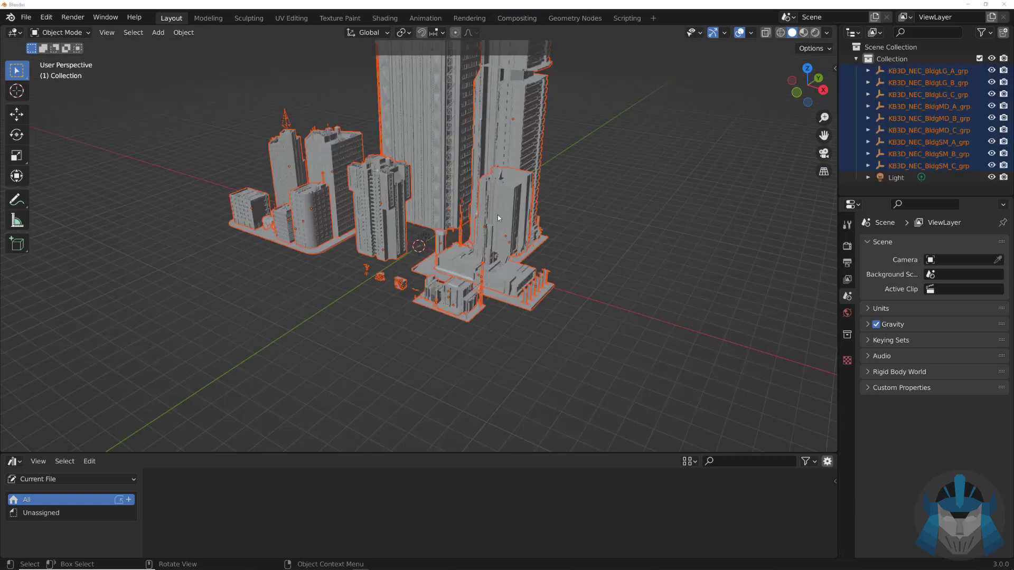
left_click(802, 34)
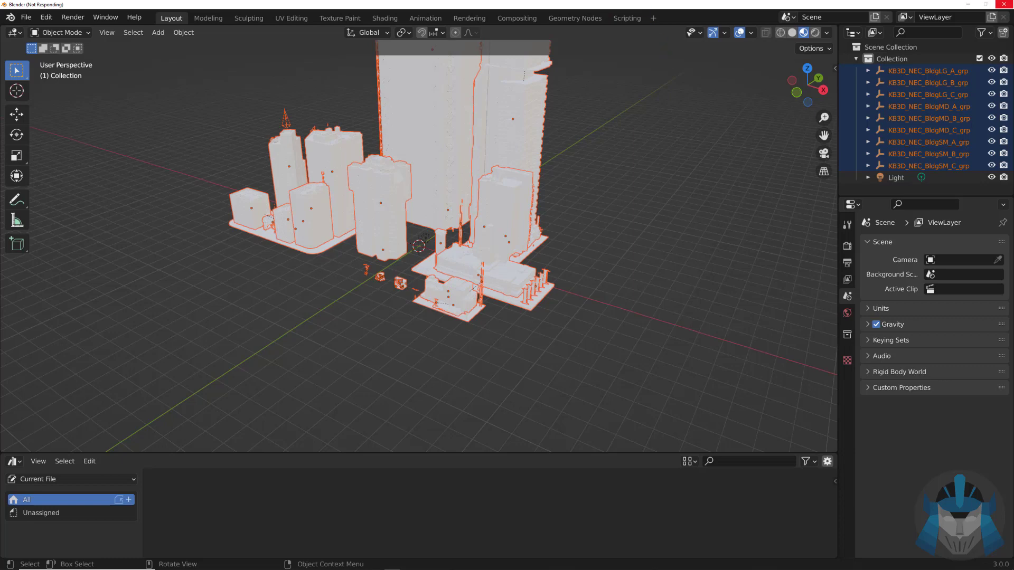
scroll(580, 221, "up", 6)
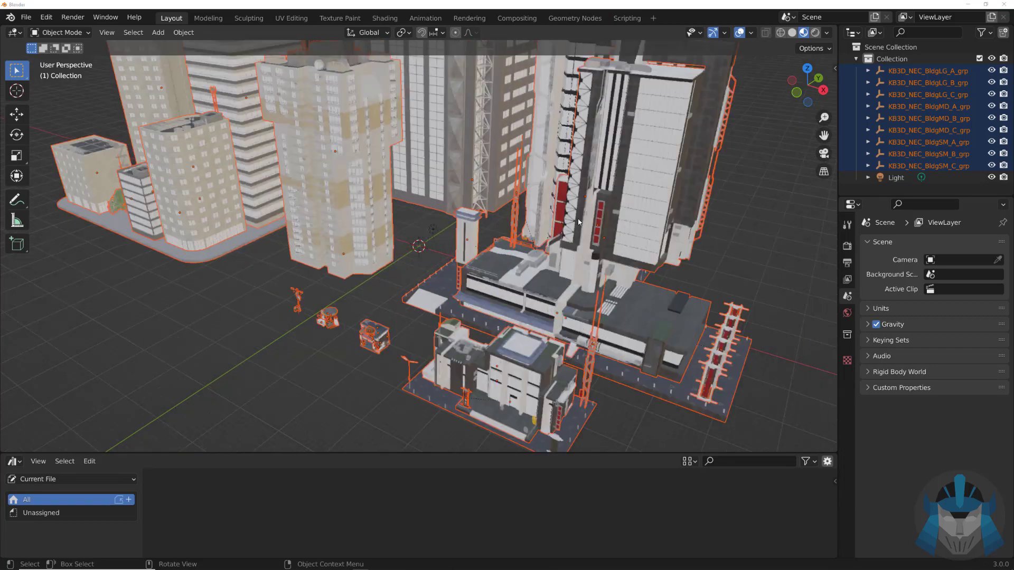
scroll(580, 220, "down", 8)
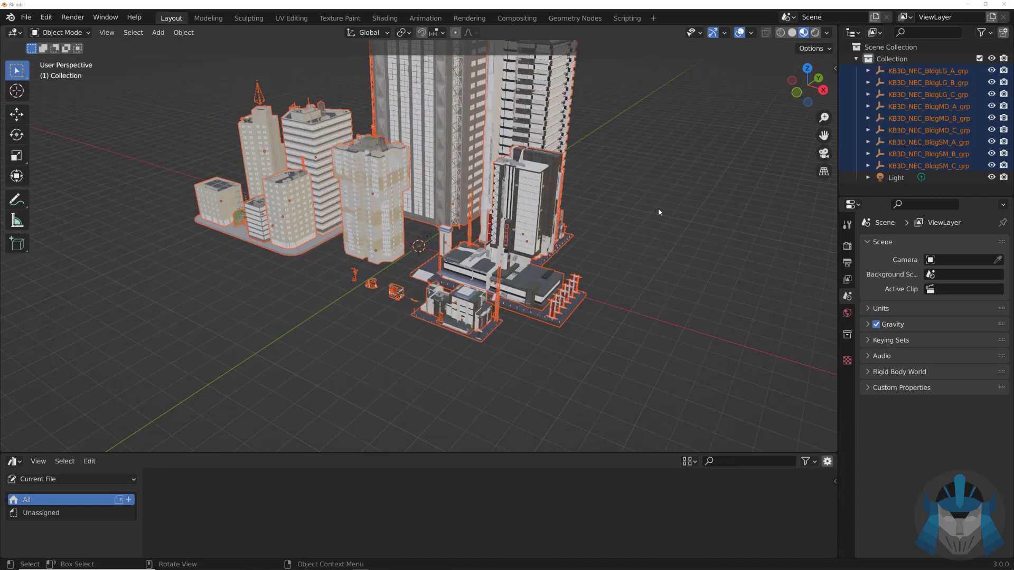
Inspect the transforms of KB3D_NEC_BldgLG_A_grp and the BldgMD_C Main tower in the sidebar Item tab
left_click(925, 74)
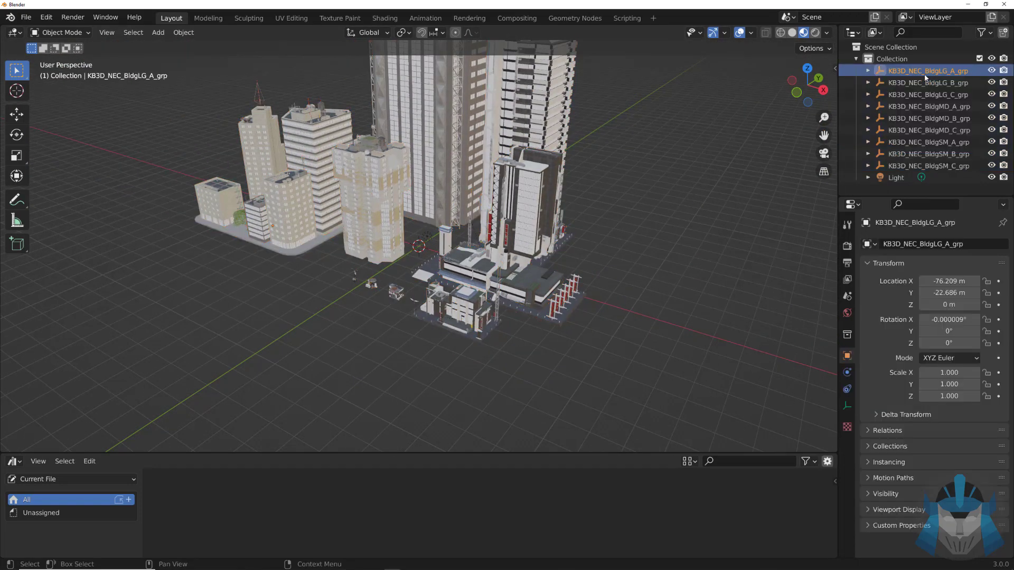
left_click(835, 69)
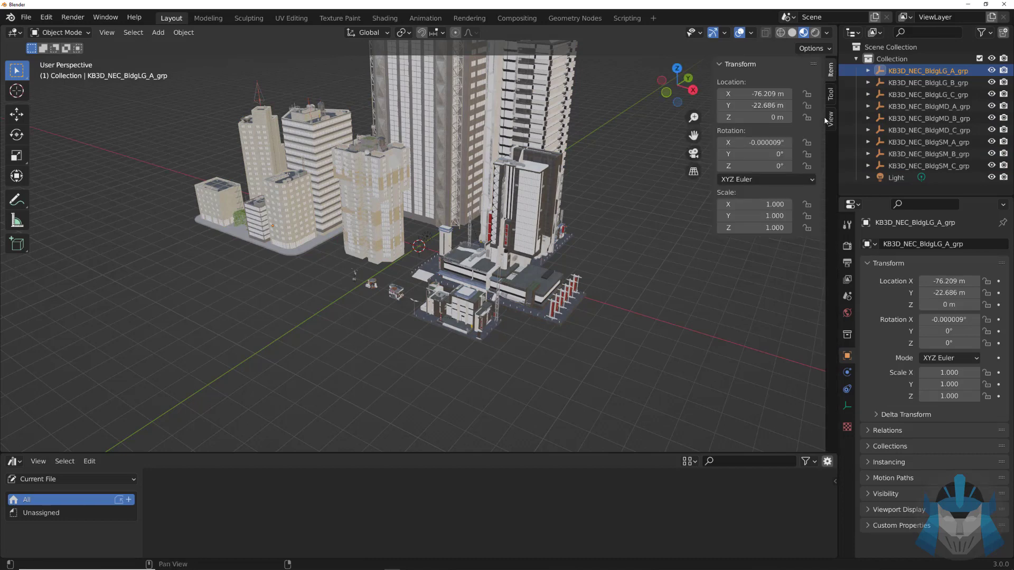
left_click(545, 186)
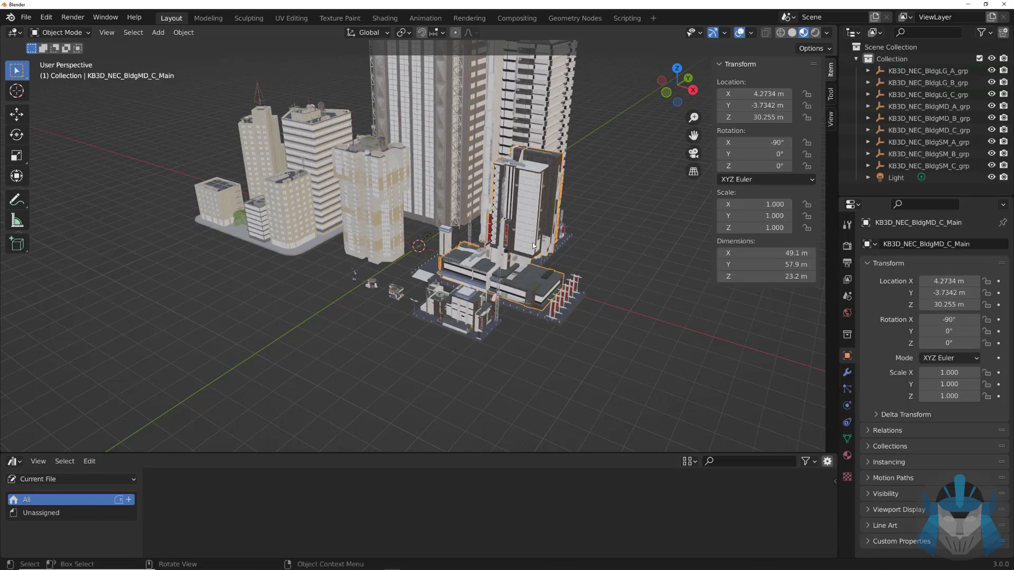
left_click(517, 287)
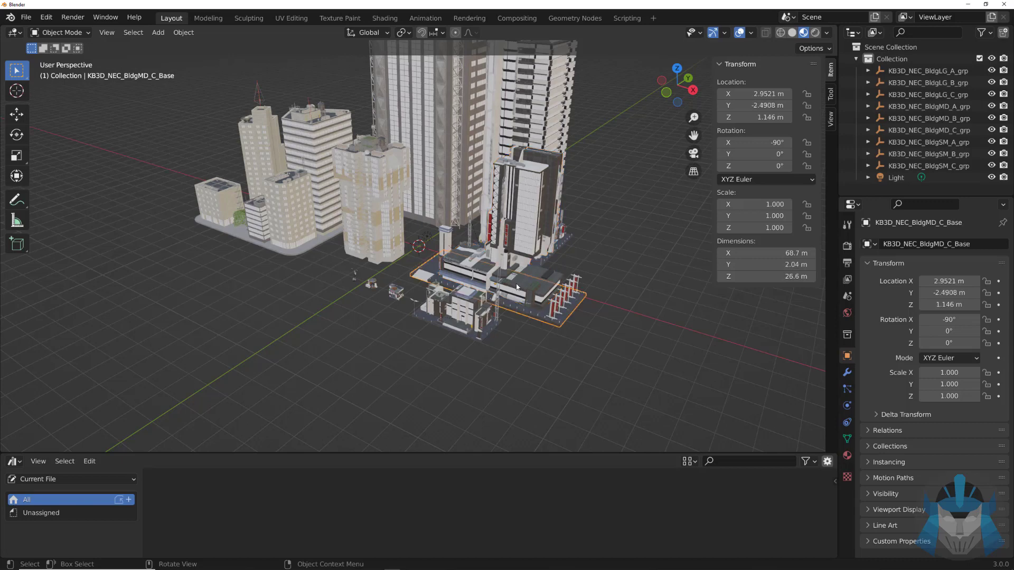
left_click(521, 239)
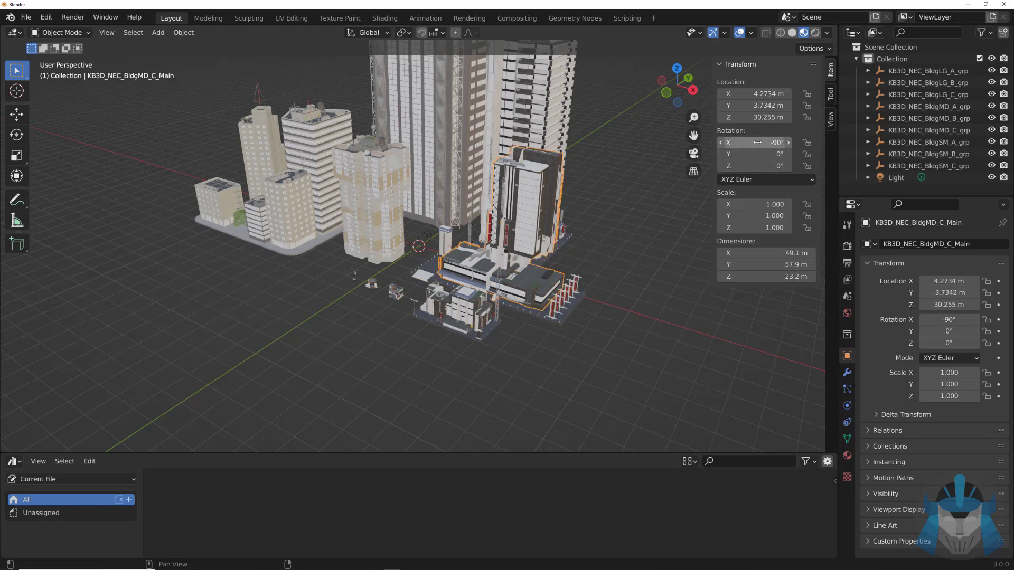
scroll(604, 170, "down", 3)
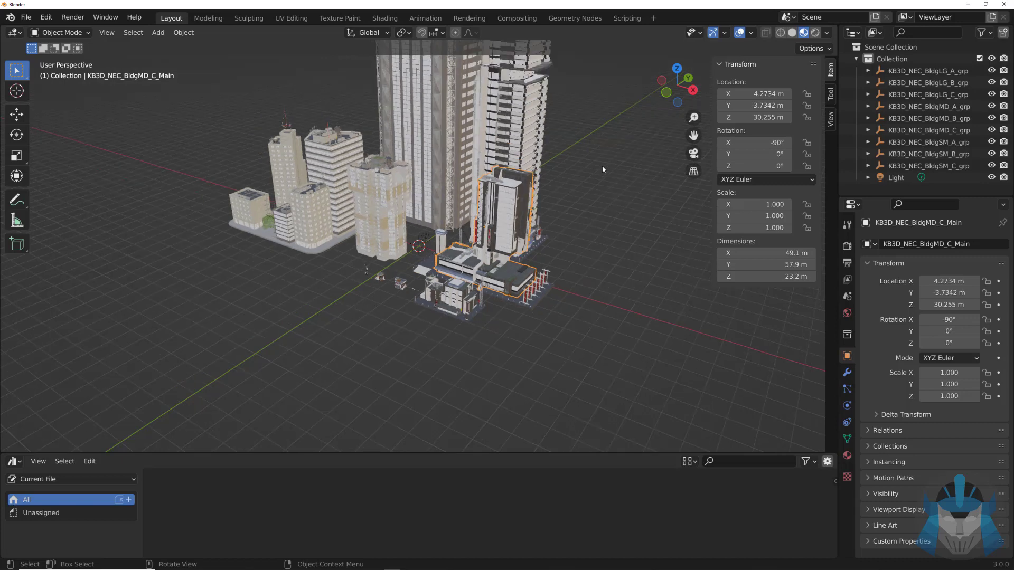
left_click_drag(663, 103, 514, 157)
scroll(572, 117, "down", 3)
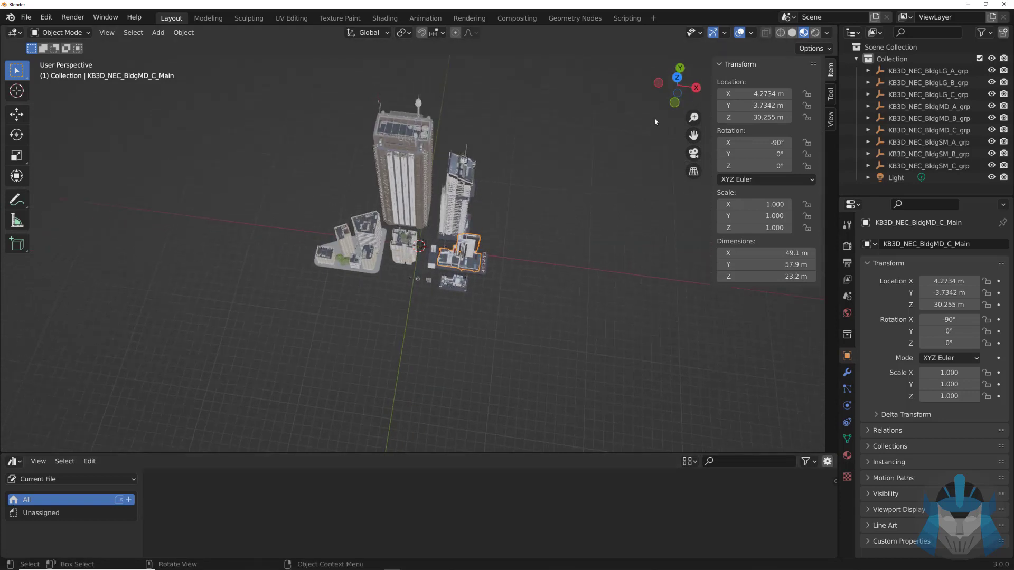
In wireframe view, box-select all buildings, apply All Transforms, then deselect everything
left_click(781, 36)
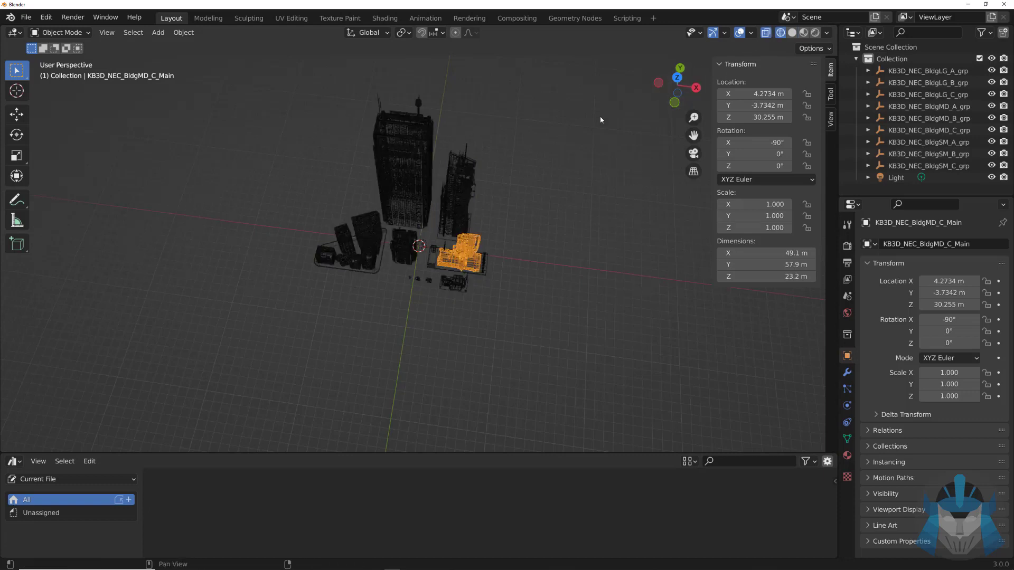
mouse_move(295, 90)
left_mouse_down()
mouse_move(291, 228)
mouse_move(593, 361)
left_mouse_up()
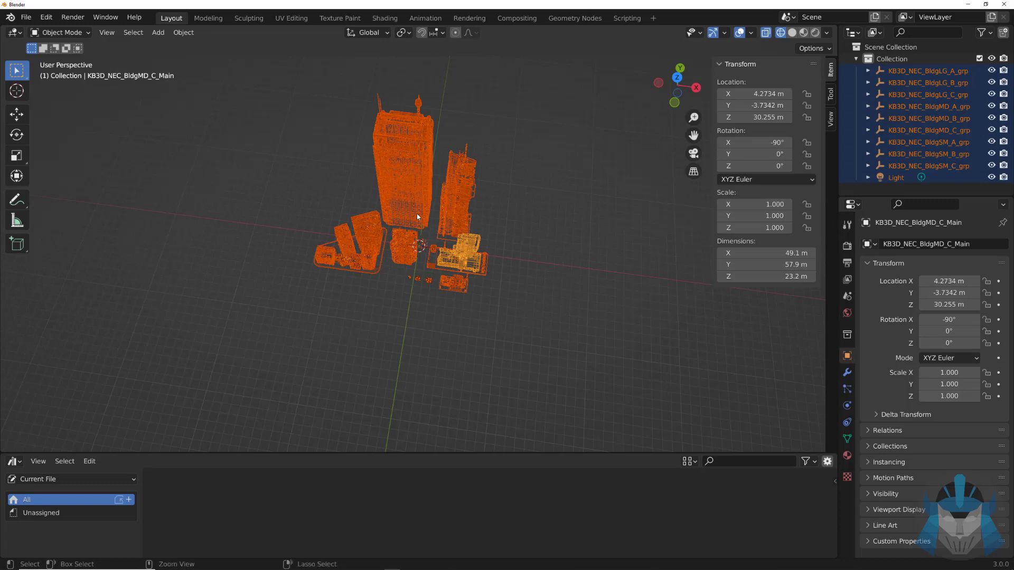
key("ctrl+a")
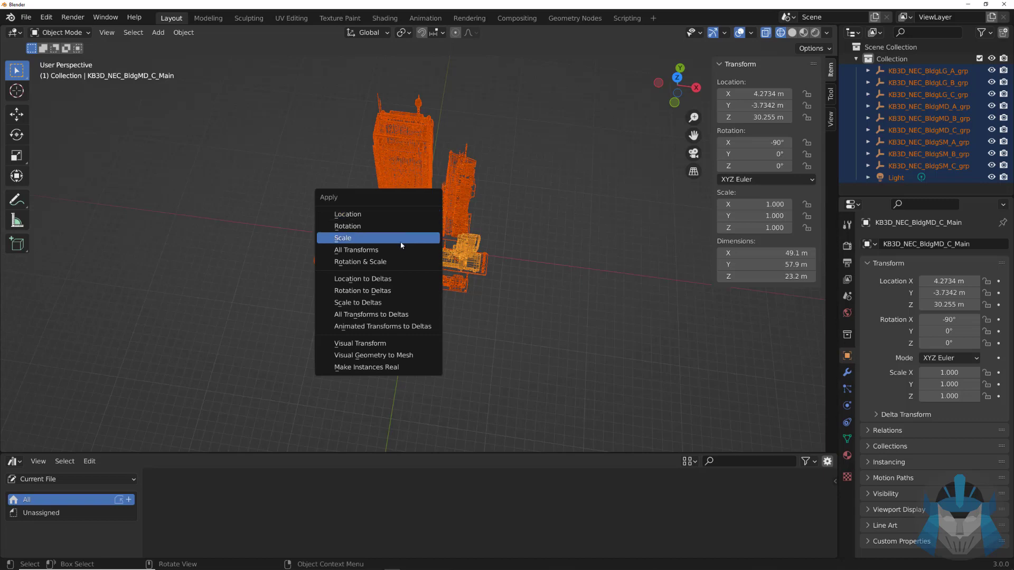
key("Return")
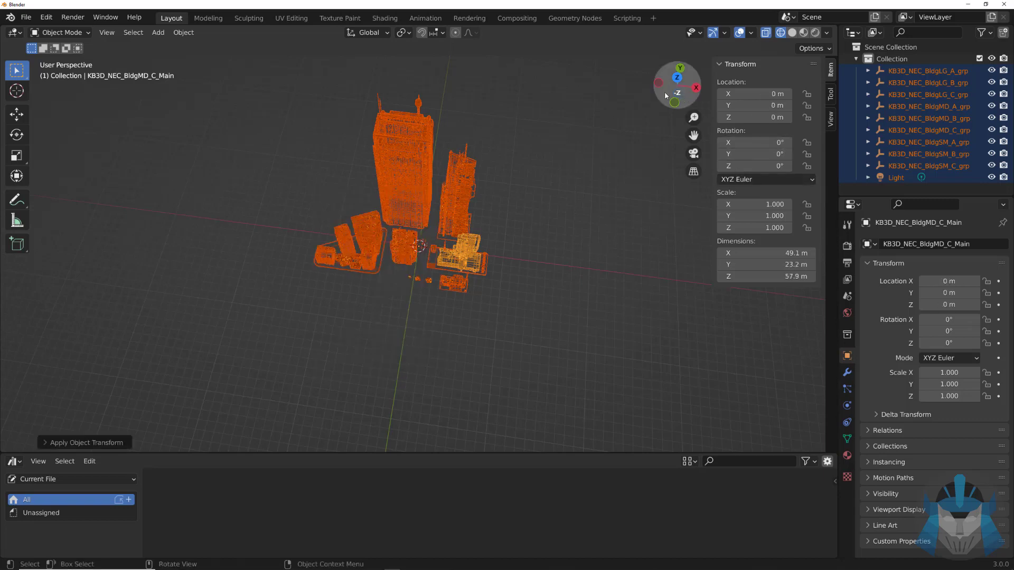
left_click_drag(669, 114, 665, 98)
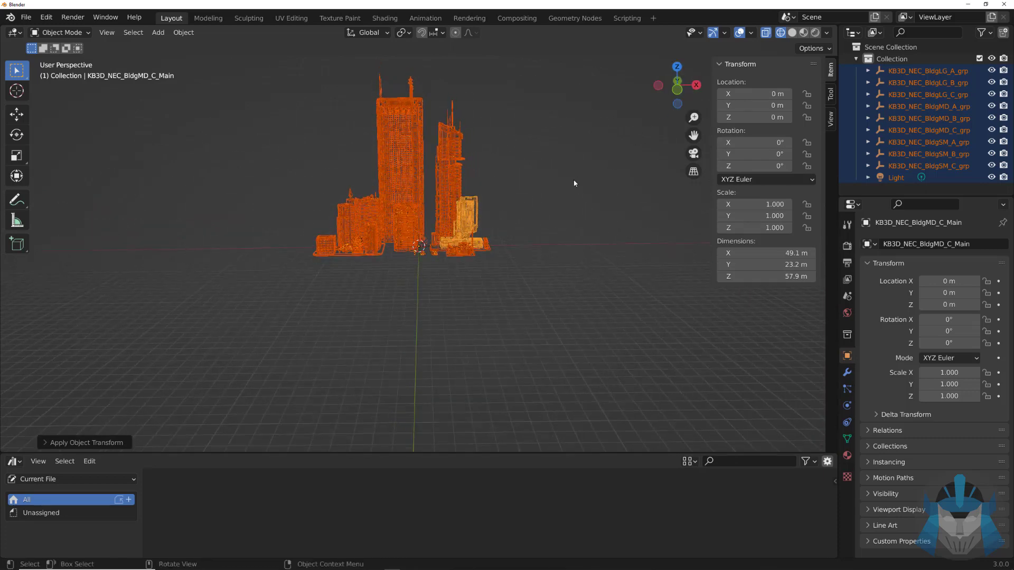
key("alt+a")
scroll(628, 154, "up", 2)
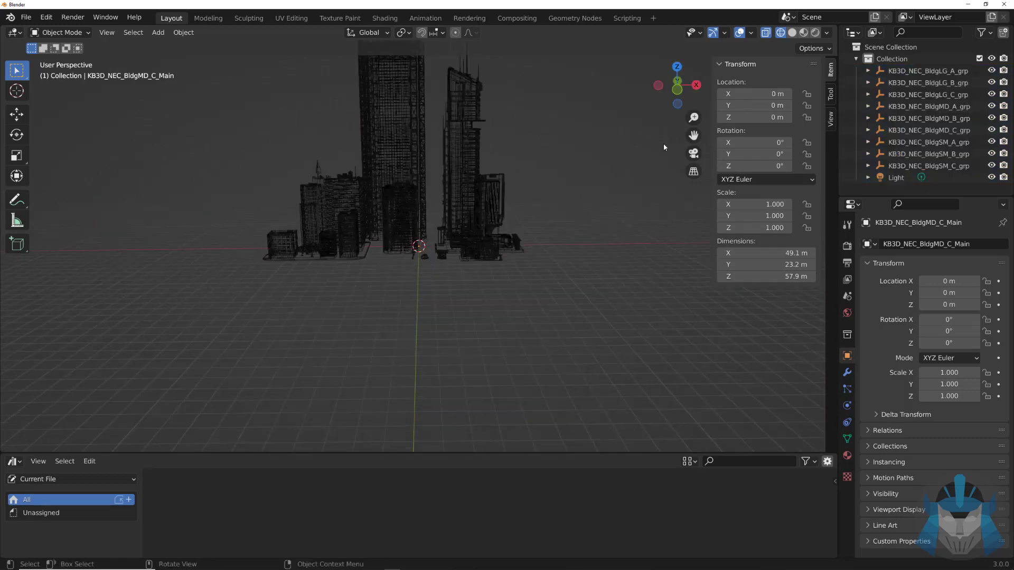
left_click_drag(668, 103, 668, 125)
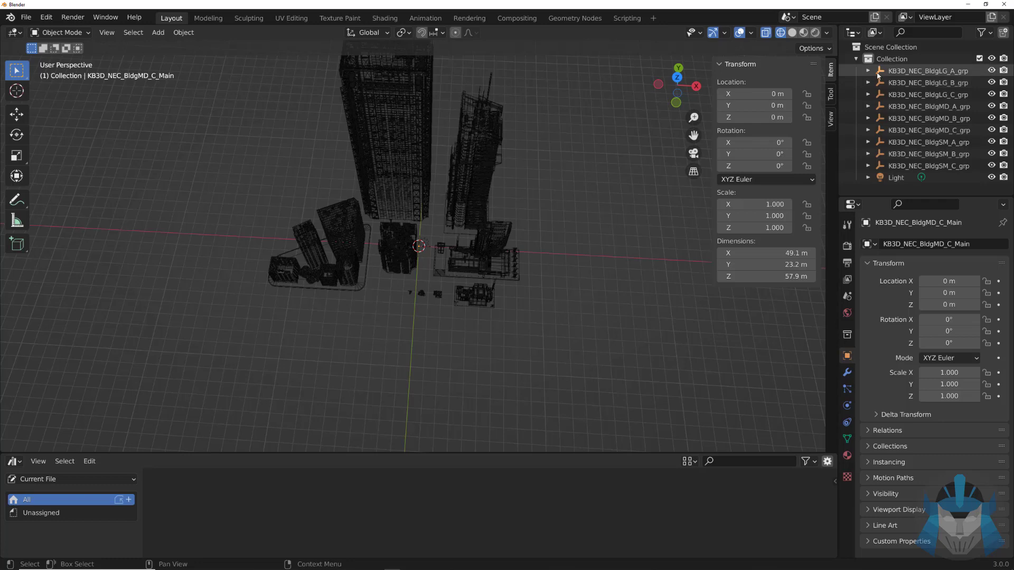
Mark KB3D_NEC_BldgLG_A_grp as an asset from the Outliner, then return to Solid shading
left_click(908, 74)
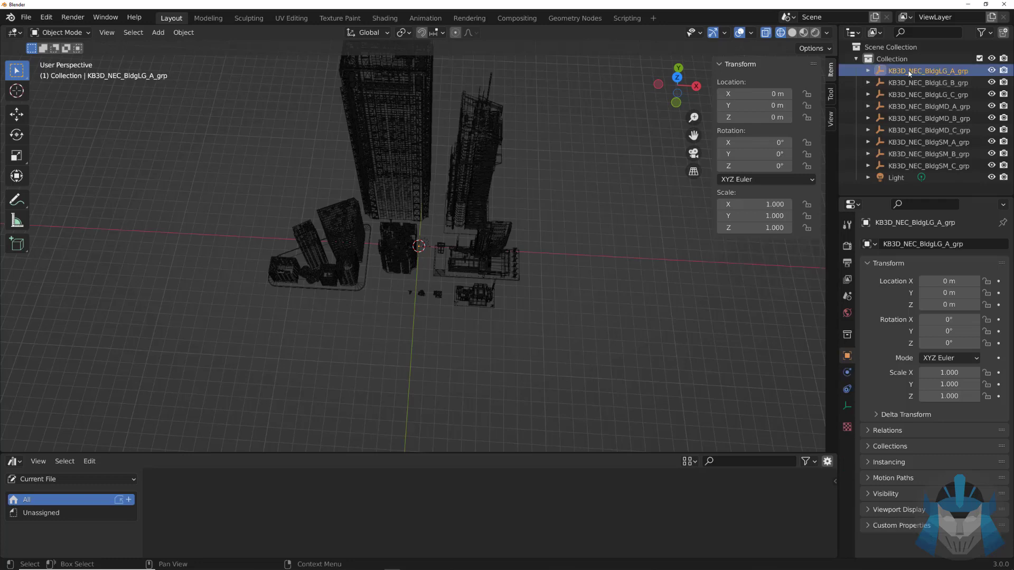
right_click(910, 74)
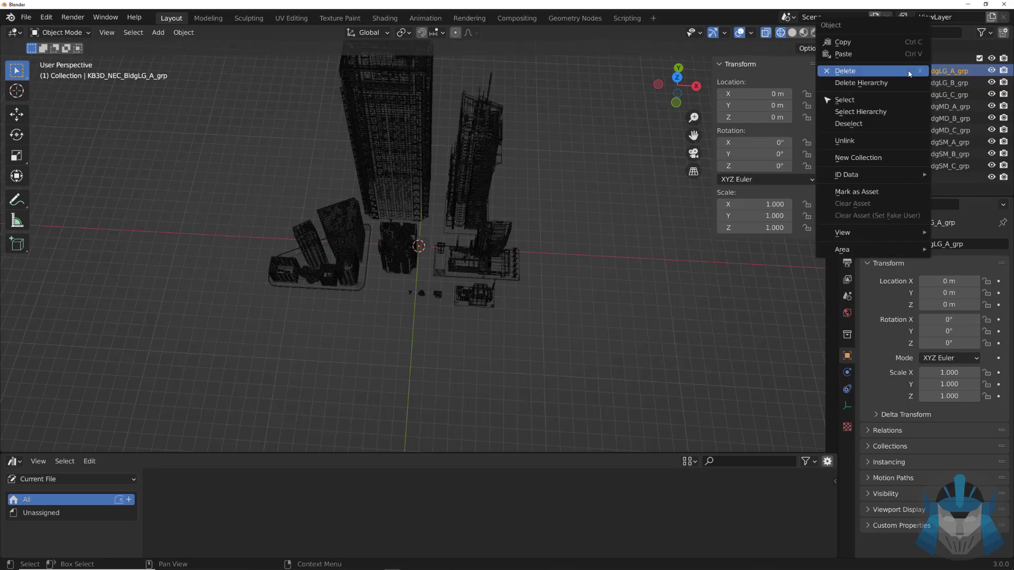
left_click(894, 191)
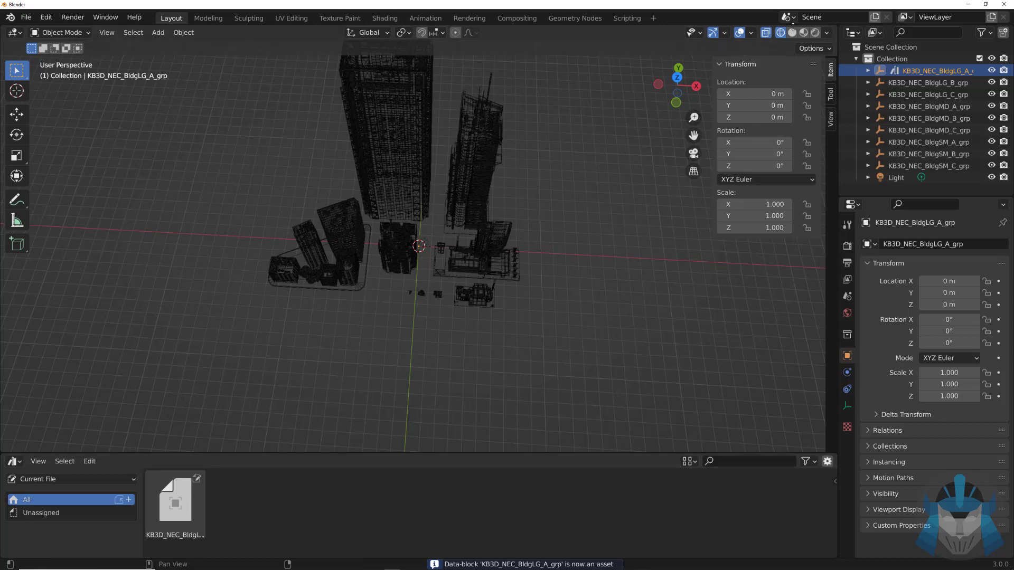
left_click(792, 32)
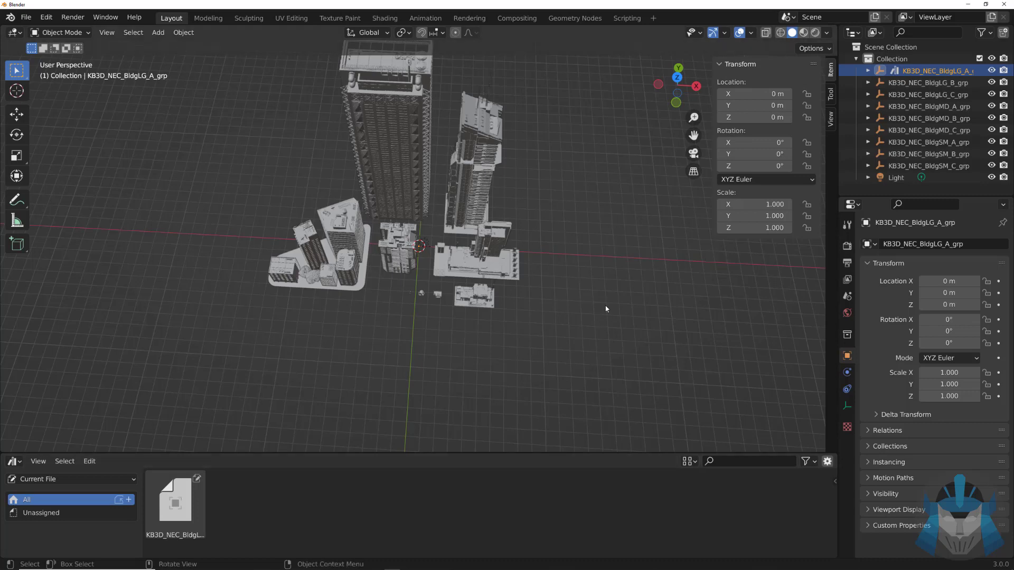
Drop a copy of KB3D_NEC_BldgLG_A_grp into the scene and clear its asset mark
left_click_drag(170, 504, 169, 367)
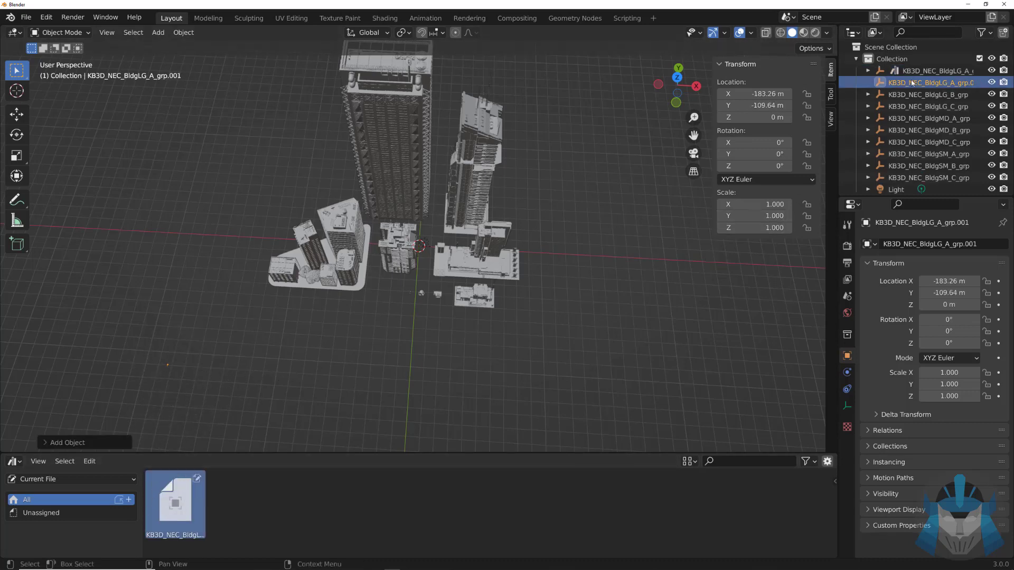
right_click(174, 498)
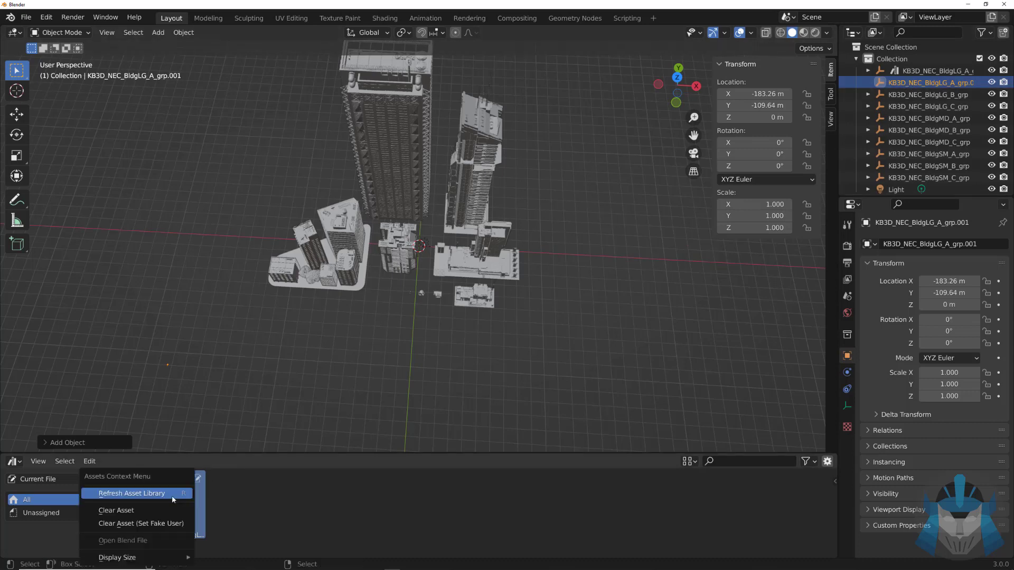
left_click(173, 510)
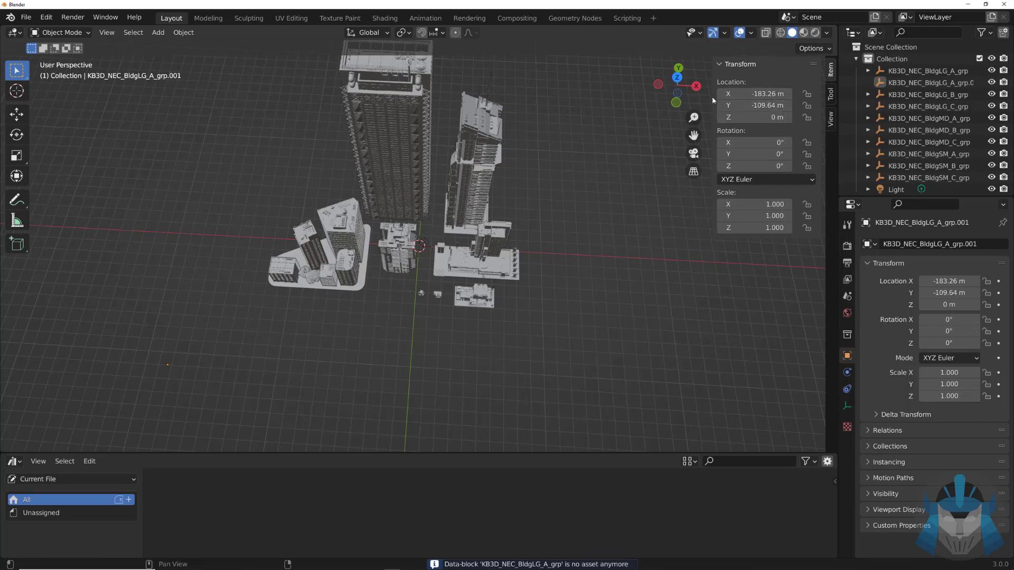
left_click_drag(671, 95, 673, 87)
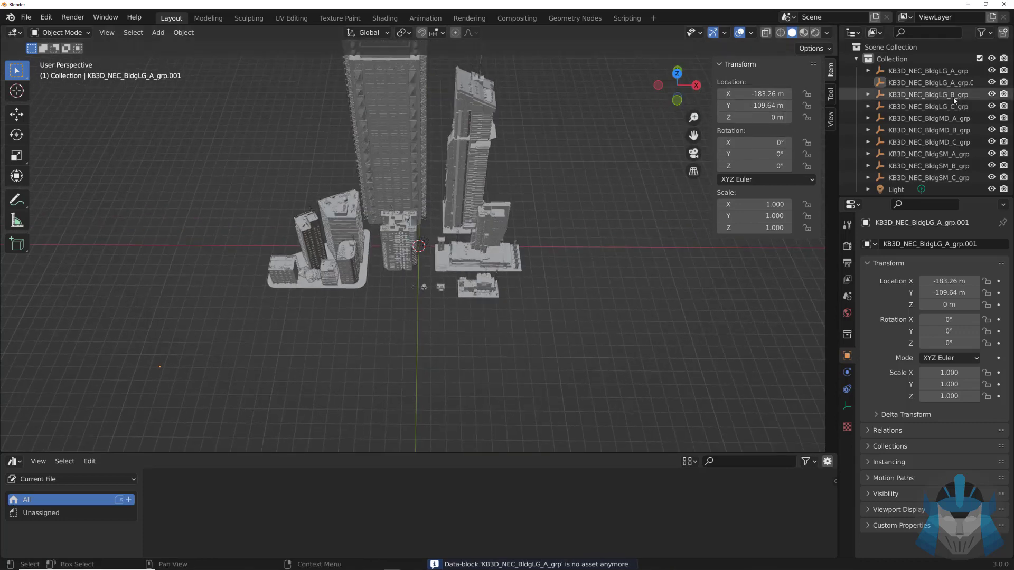
Select the BldgLG_A base part and turn on X-ray with wireframe shading
left_click(868, 70)
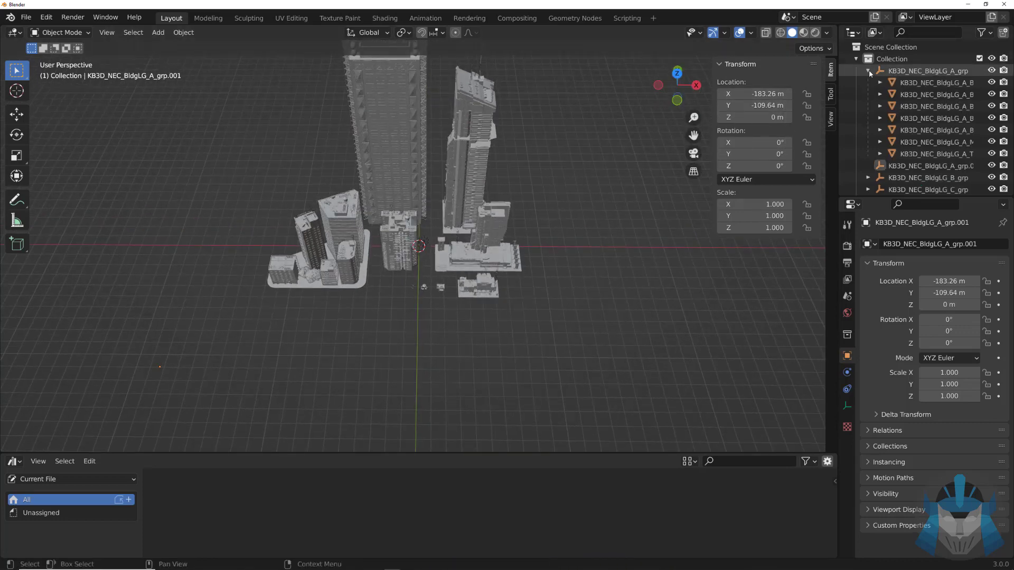
left_click(917, 83)
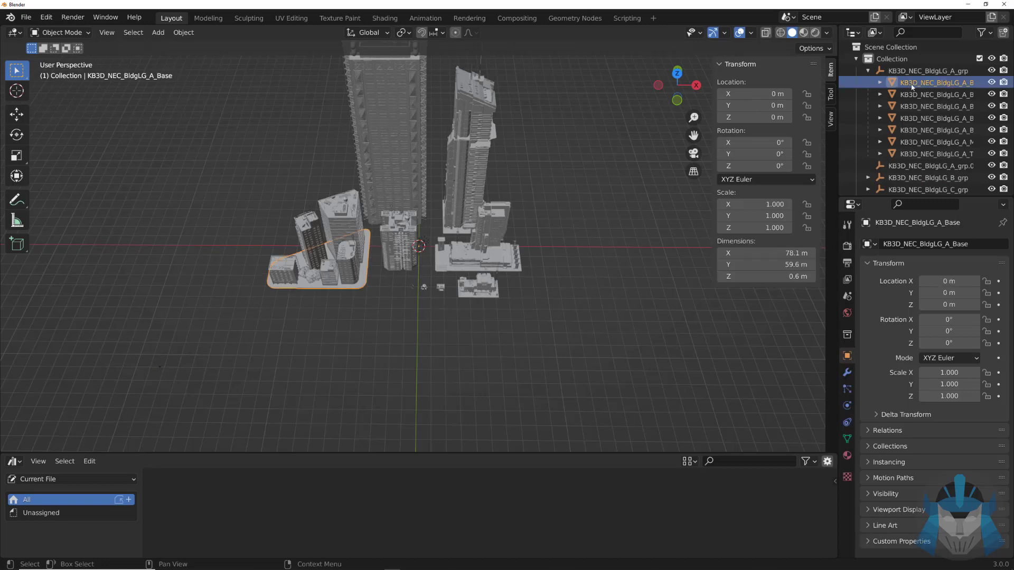
left_click(767, 33)
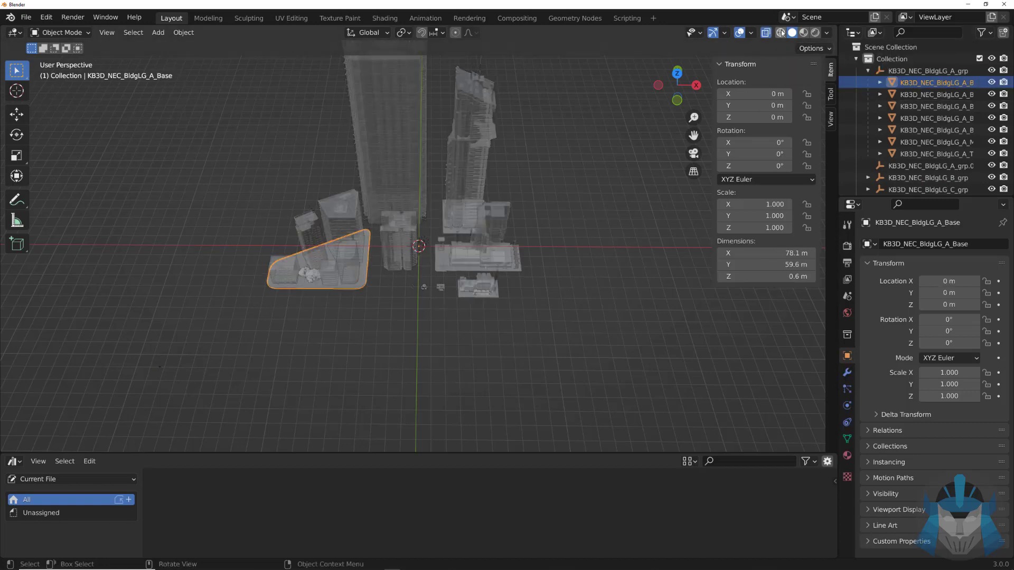
left_click(782, 32)
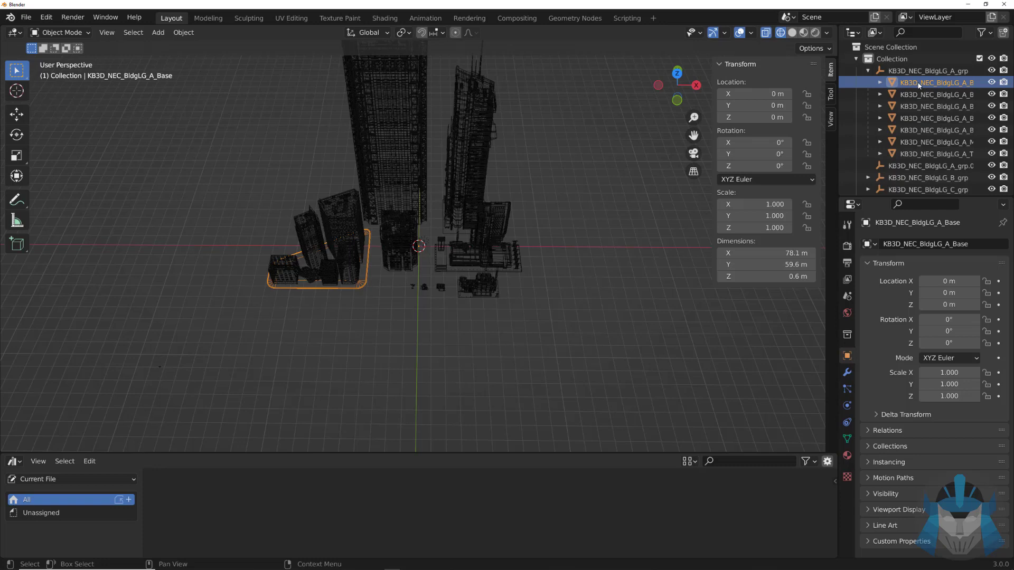
Join all BldgLG_A parts into the single object KB3D_NEC_BldgLG_A_Base
left_click(933, 153, "shift")
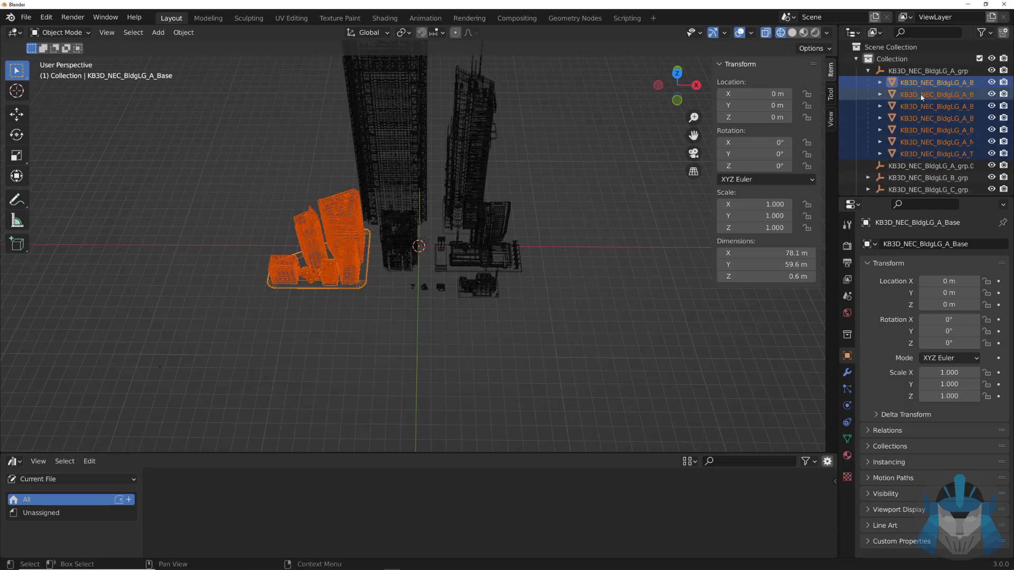
right_click(341, 241)
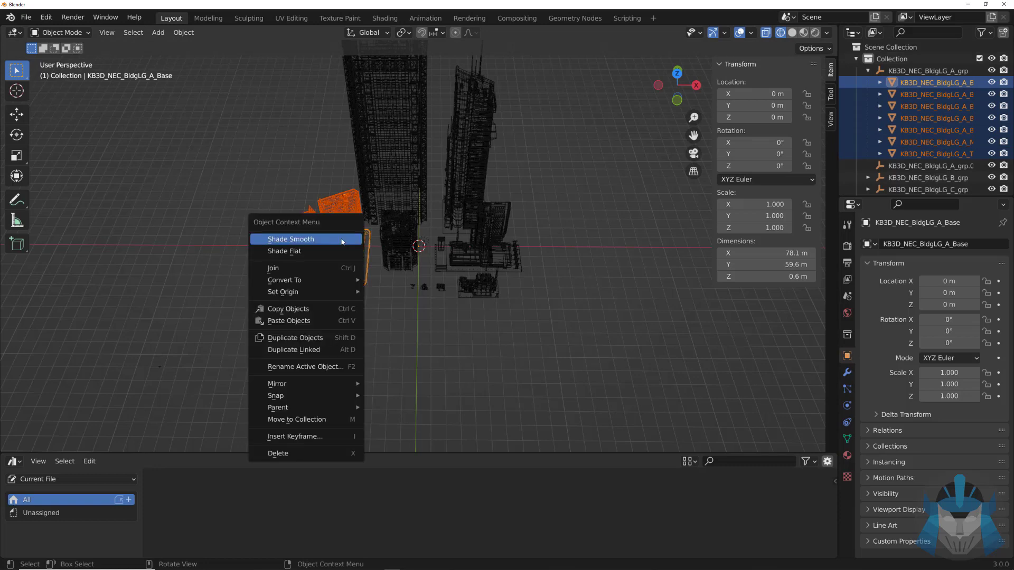
left_click(336, 271)
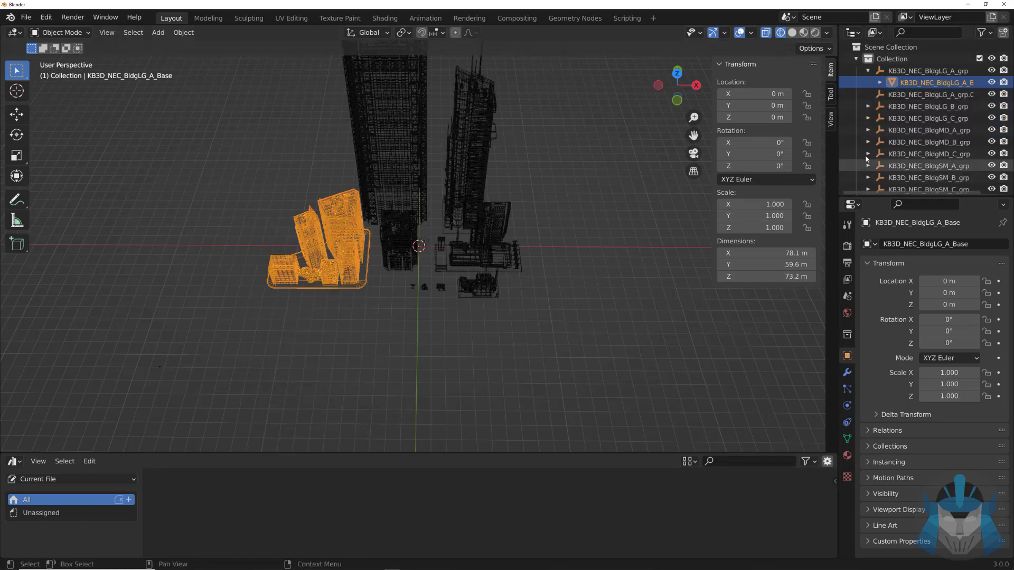
left_click(868, 106)
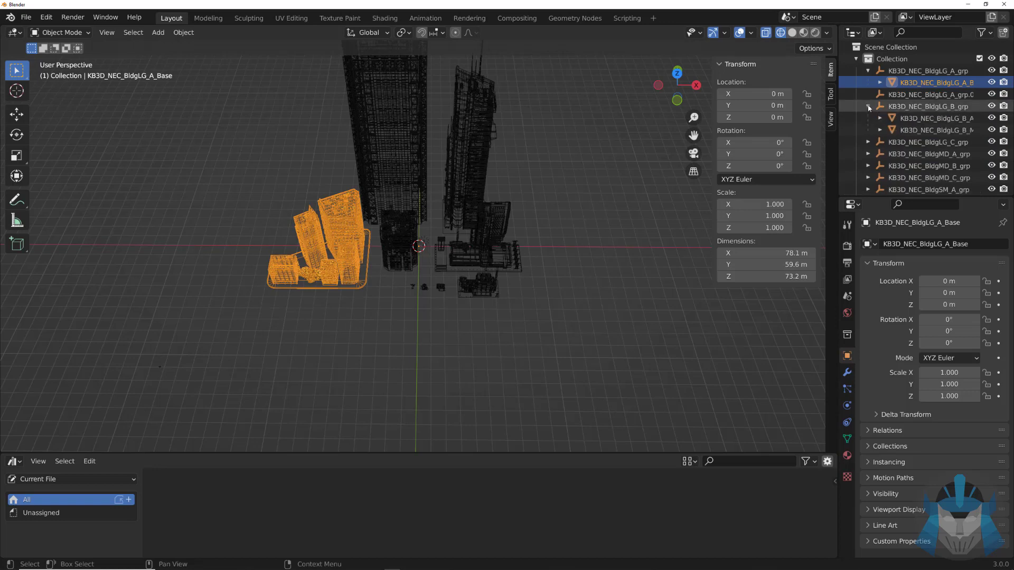
left_click(904, 119)
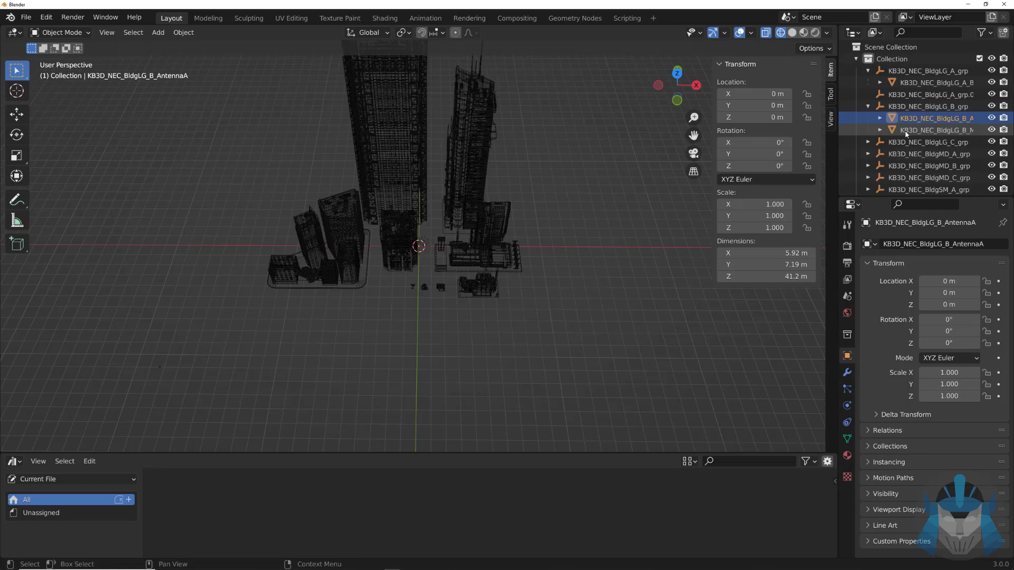
Join the BldgLG_B antenna and main tower into one object
left_click(907, 132, "ctrl")
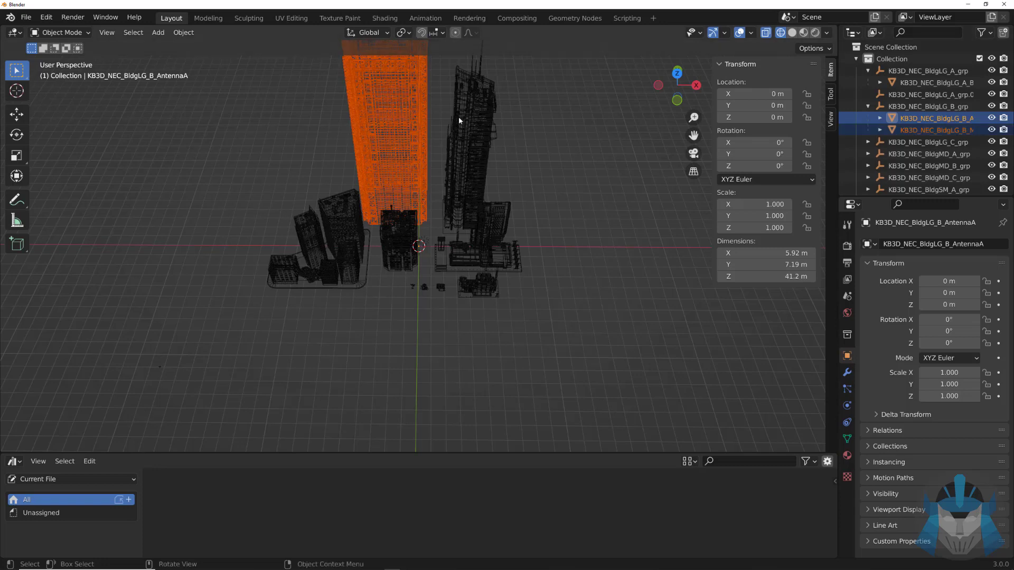
right_click(398, 130)
left_click(398, 130)
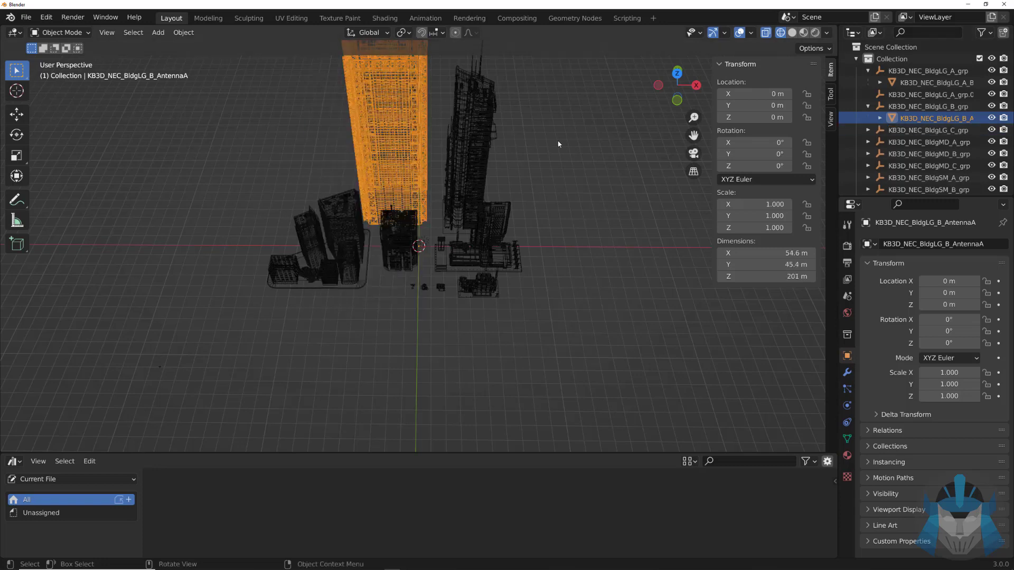
Join all BldgLG_C parts into the single object KB3D_NEC_BldgLG_C_Main
left_click(868, 131)
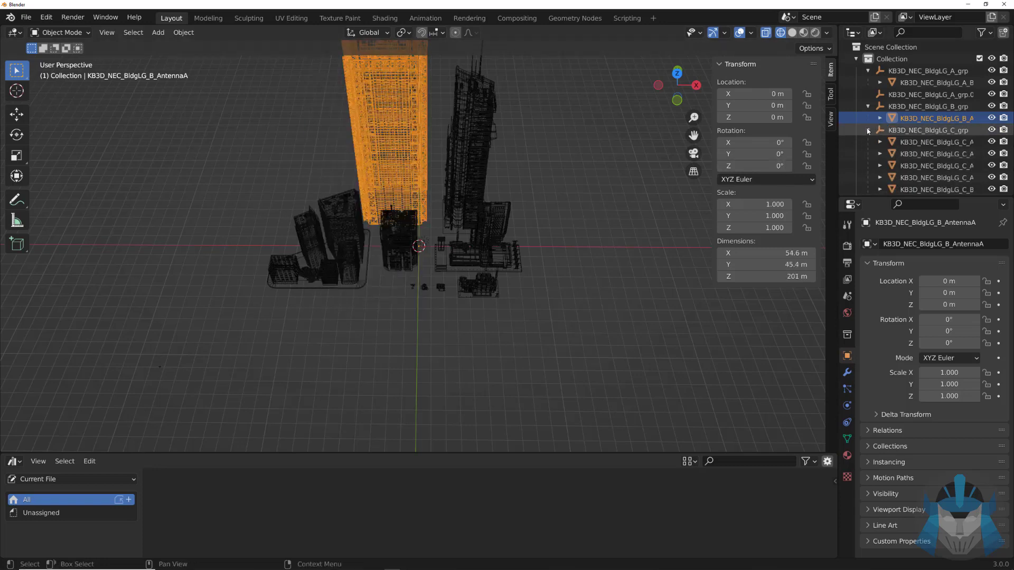
left_click(895, 142)
scroll(894, 142, "down", 3)
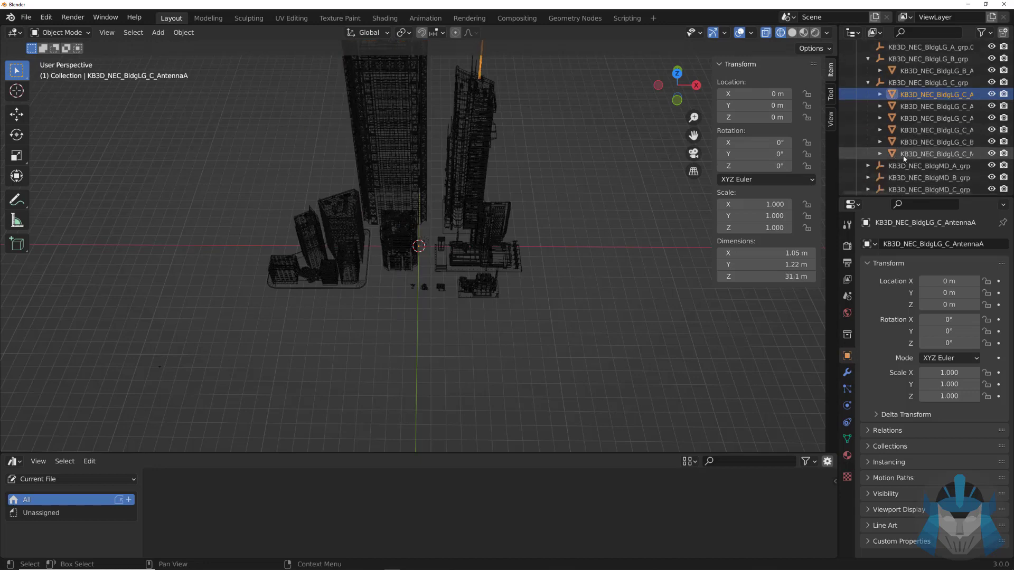
left_click(904, 153, "shift")
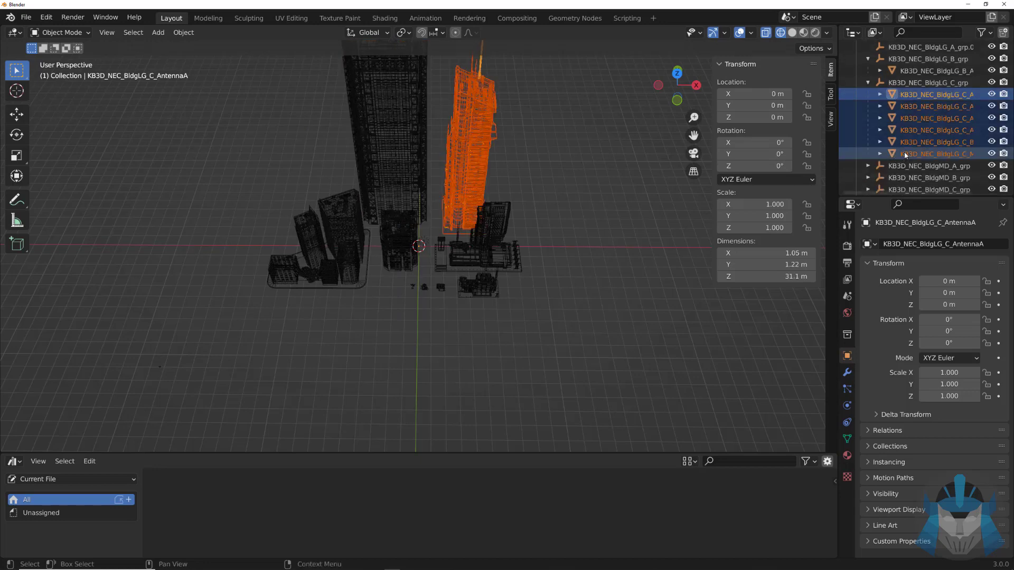
right_click(904, 154)
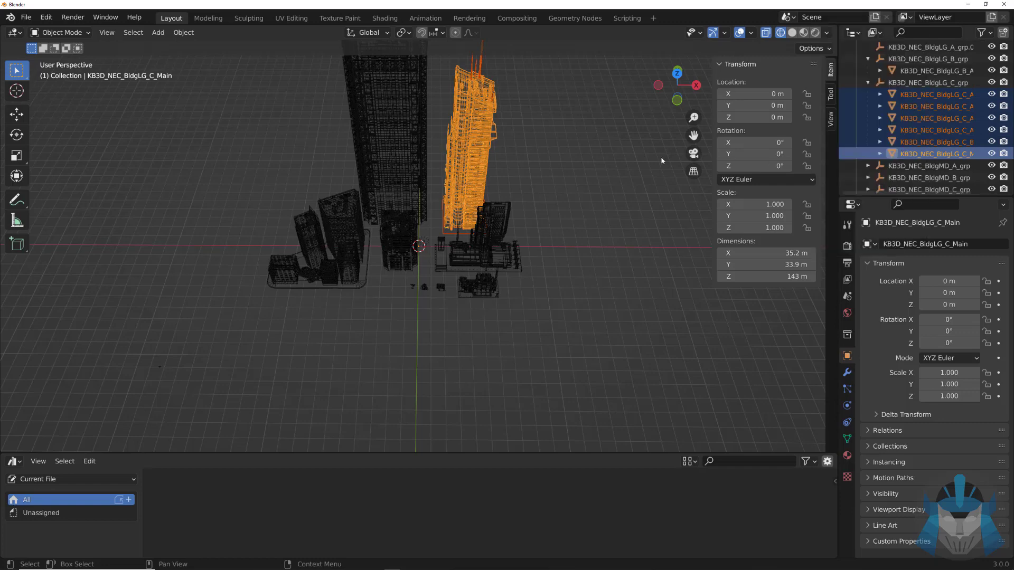
right_click(472, 140)
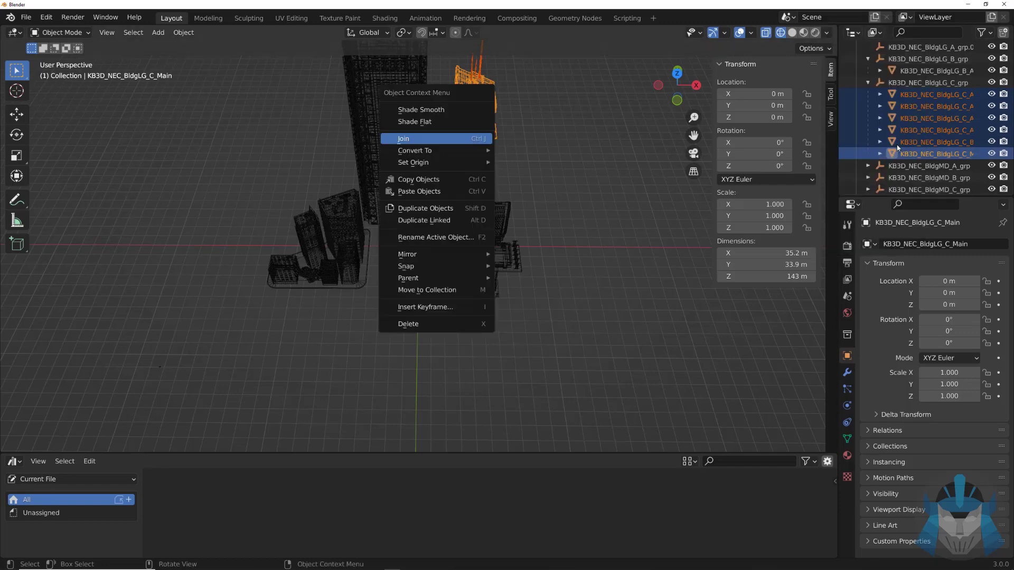
key("Return")
left_click(868, 114)
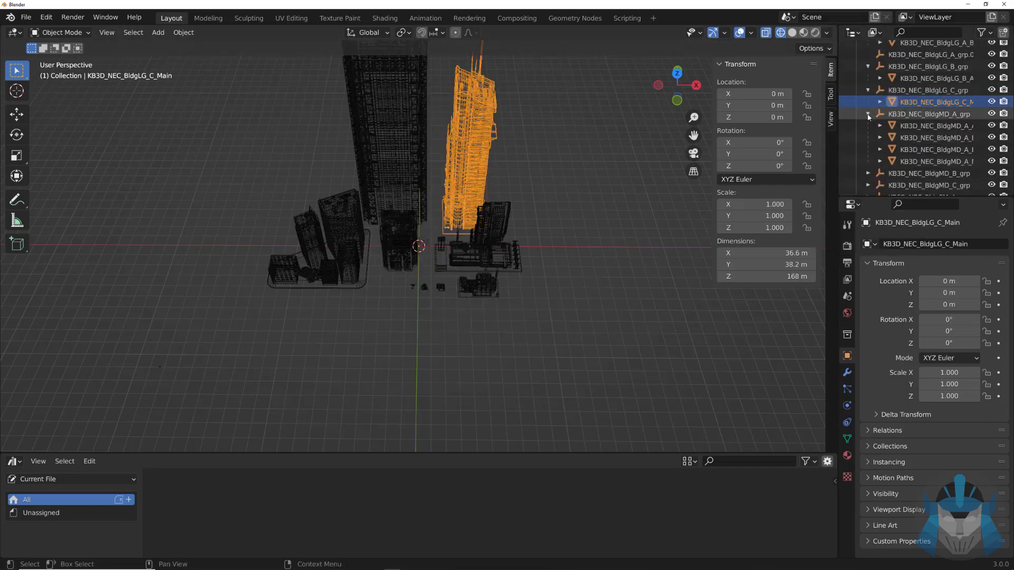
left_click(903, 126)
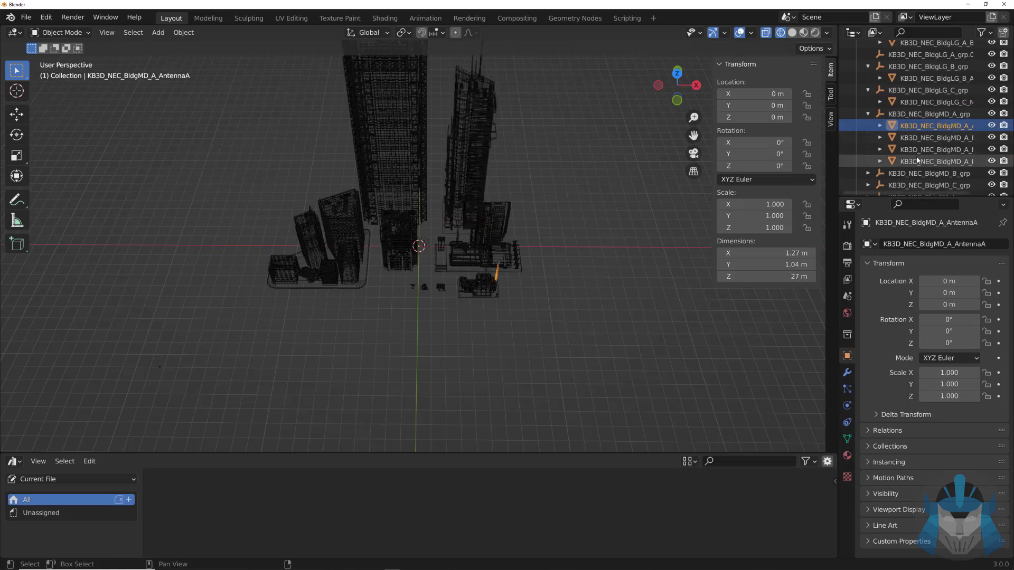
Join the BldgMD_A antenna and remaining parts into one object
left_click(917, 160, "shift")
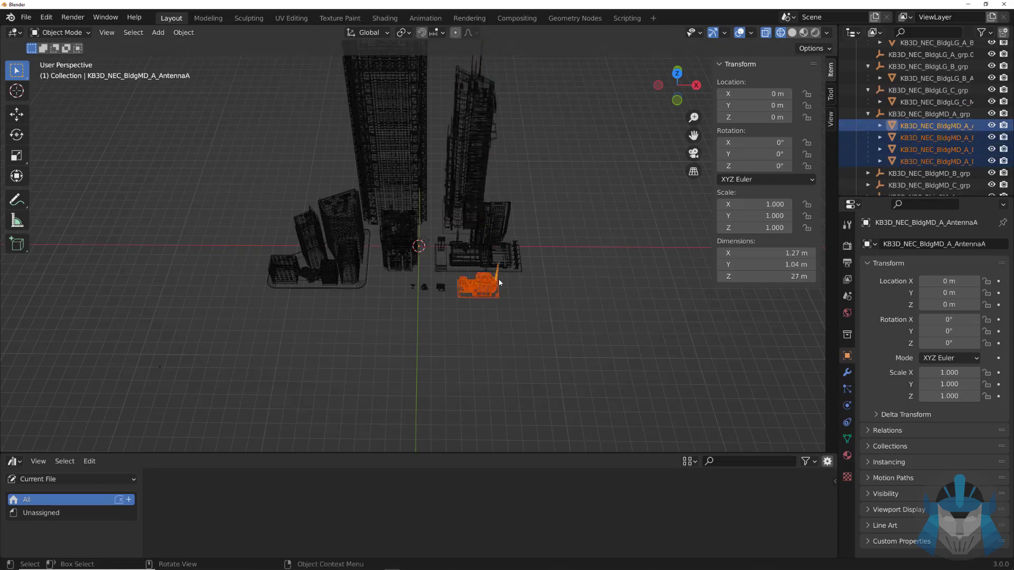
right_click(482, 285)
key("Return")
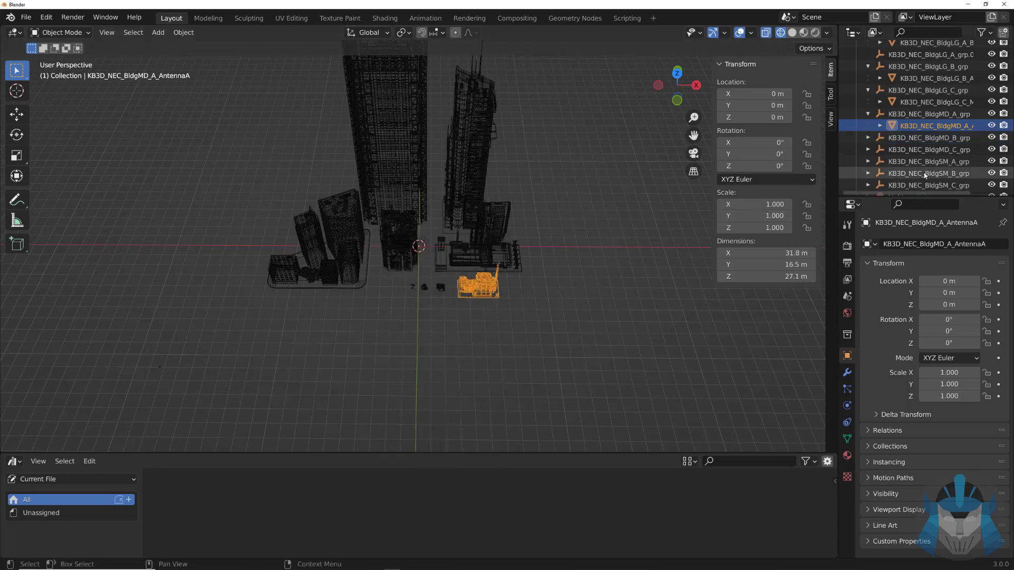
scroll(926, 153, "down", 1)
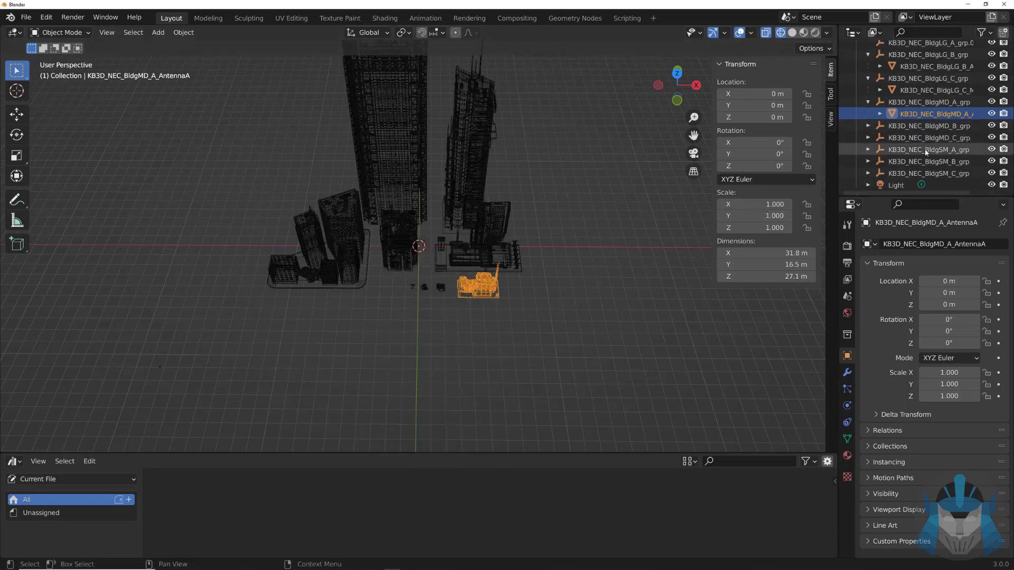
Check that the BldgMD_B group holds only one object, KB3D_NEC_BldgMD_B_Main
left_click(868, 127)
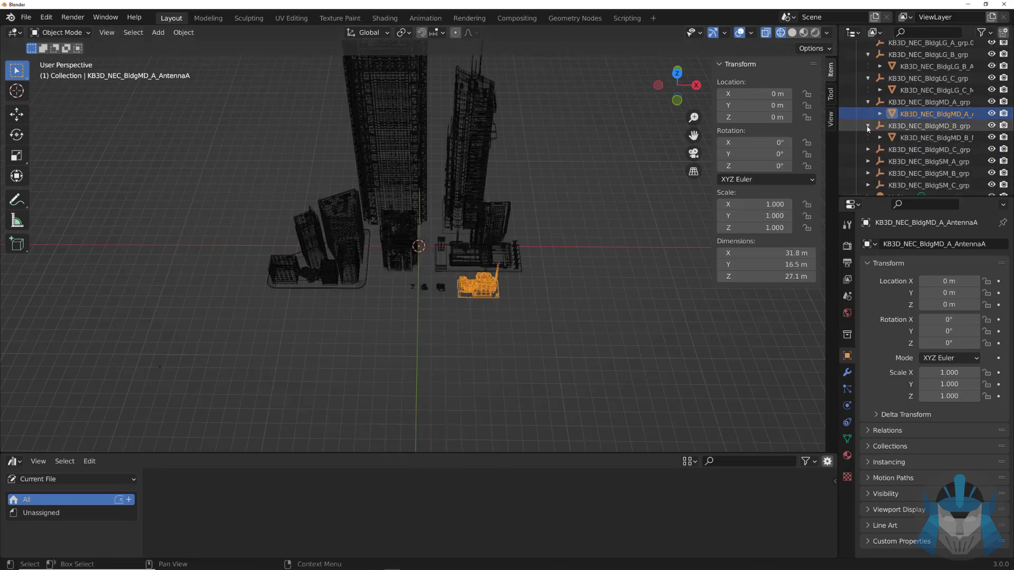
left_click(911, 137)
right_click(911, 138)
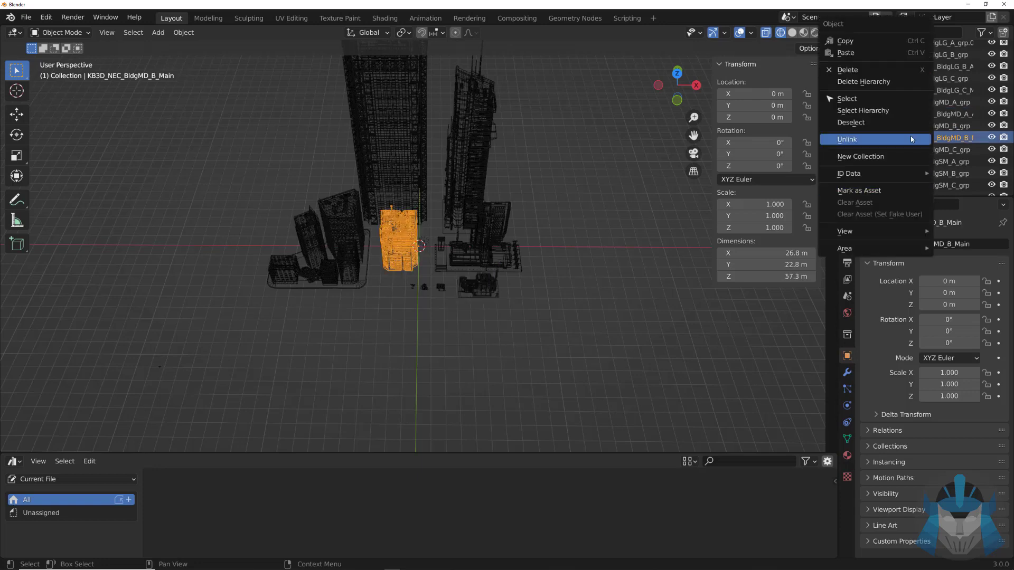
right_click(393, 245)
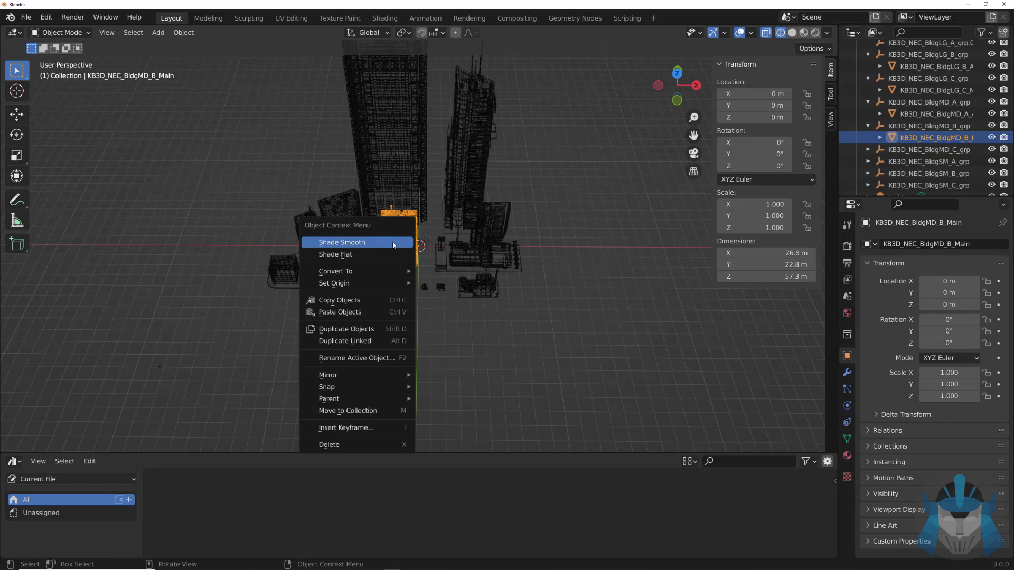
mouse_move(391, 270)
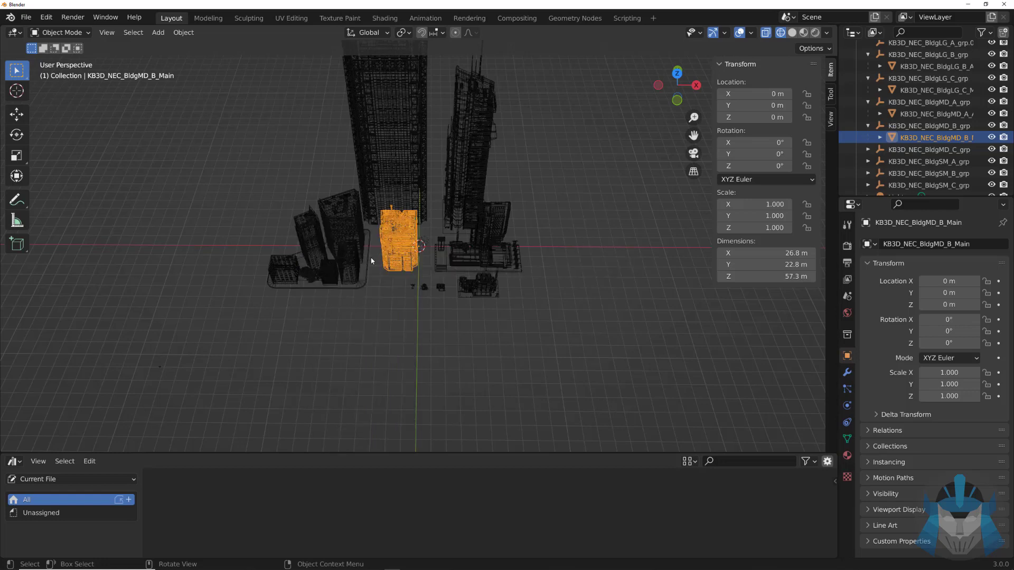
left_click(878, 151)
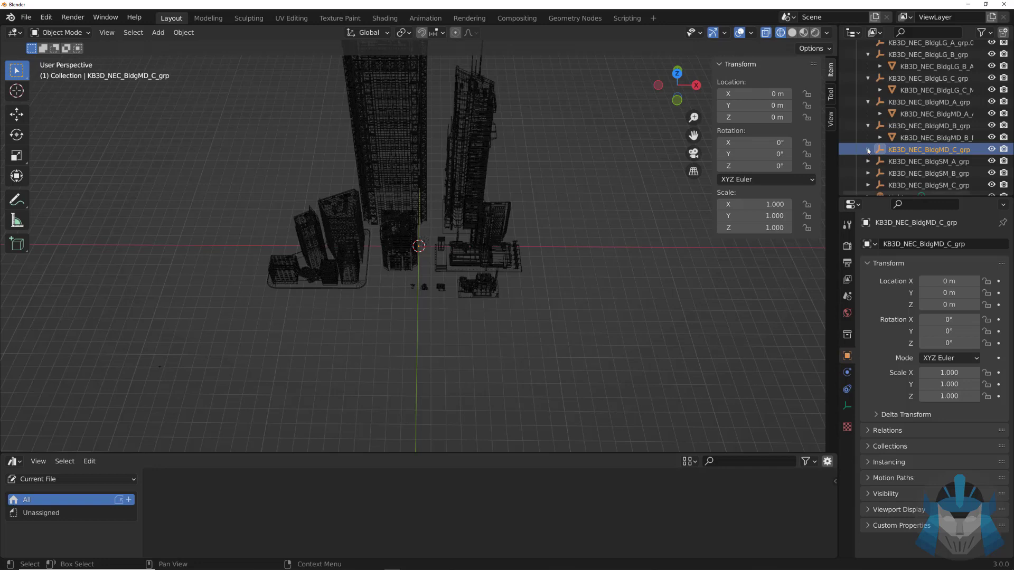
Select the five BldgMD_C parts and join them into KB3D_NEC_BldgMD_C_Base
left_click(868, 149)
left_click(902, 161)
scroll(903, 161, "down", 2)
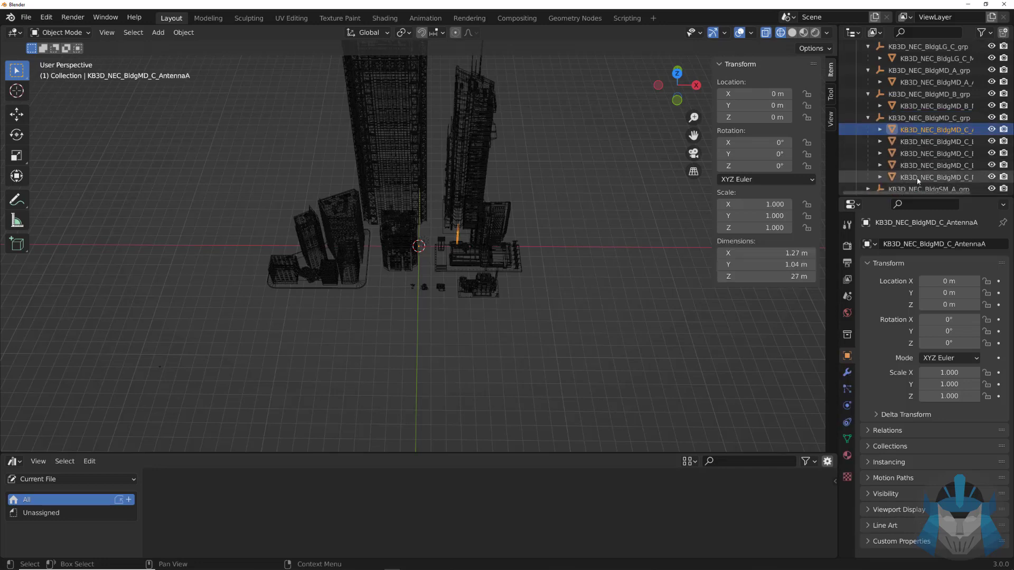
left_click(918, 178, "shift")
right_click(922, 155)
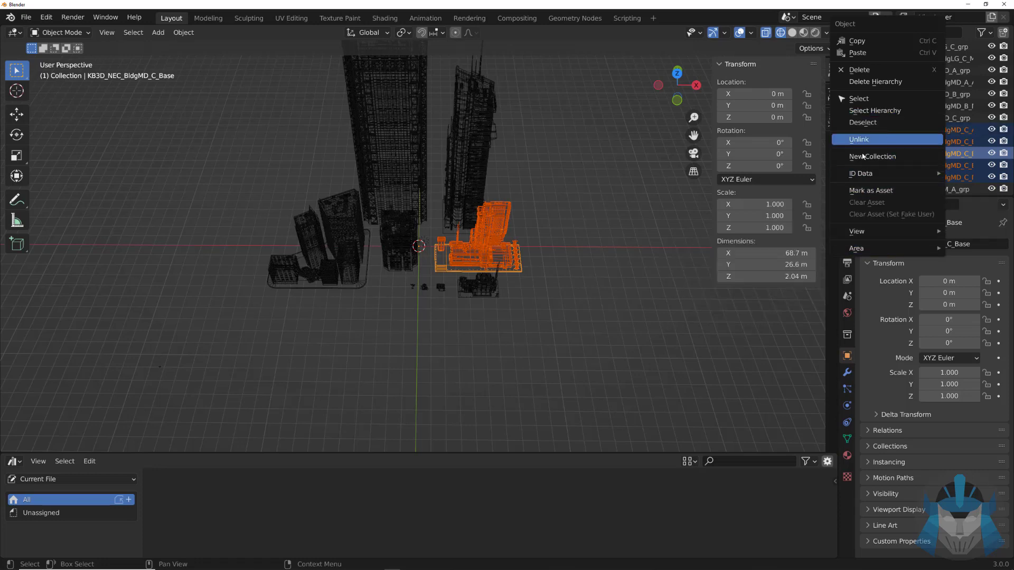
right_click(472, 251)
key("Return")
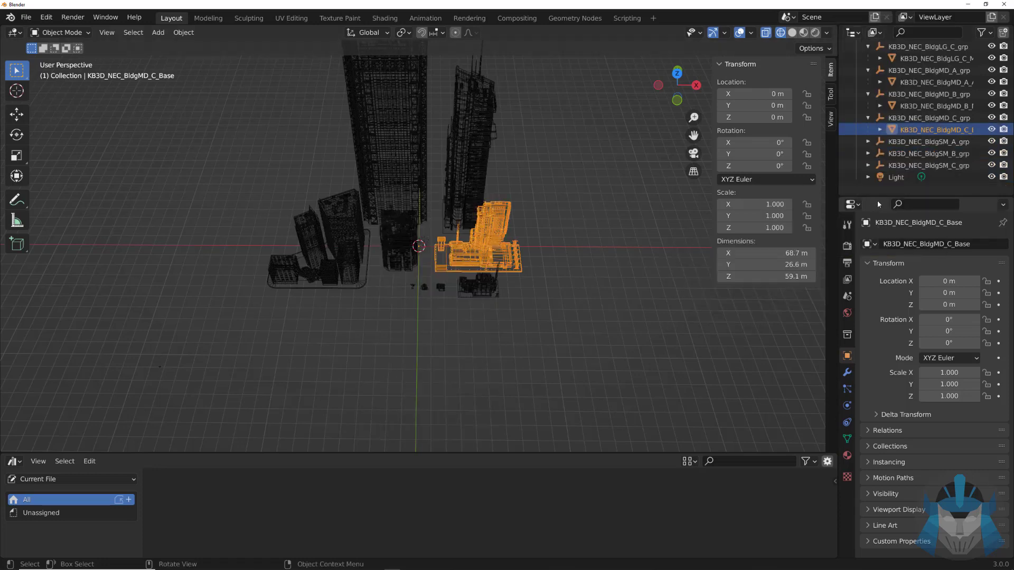
scroll(892, 153, "down", 1)
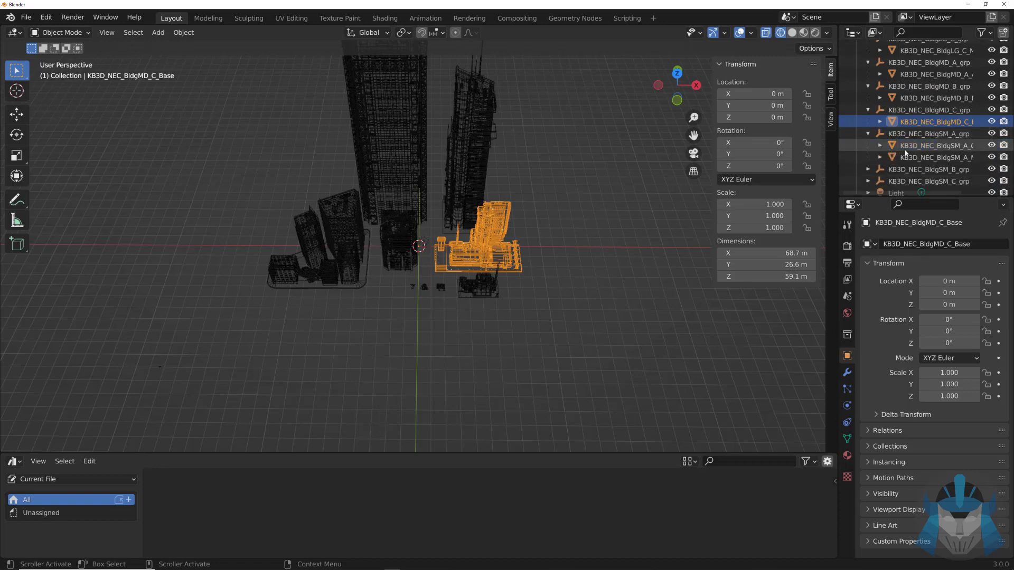
Join the BldgSM_A concrete barrier and main part into KB3D_NEC_BldgSM_A_Main
left_click(907, 146)
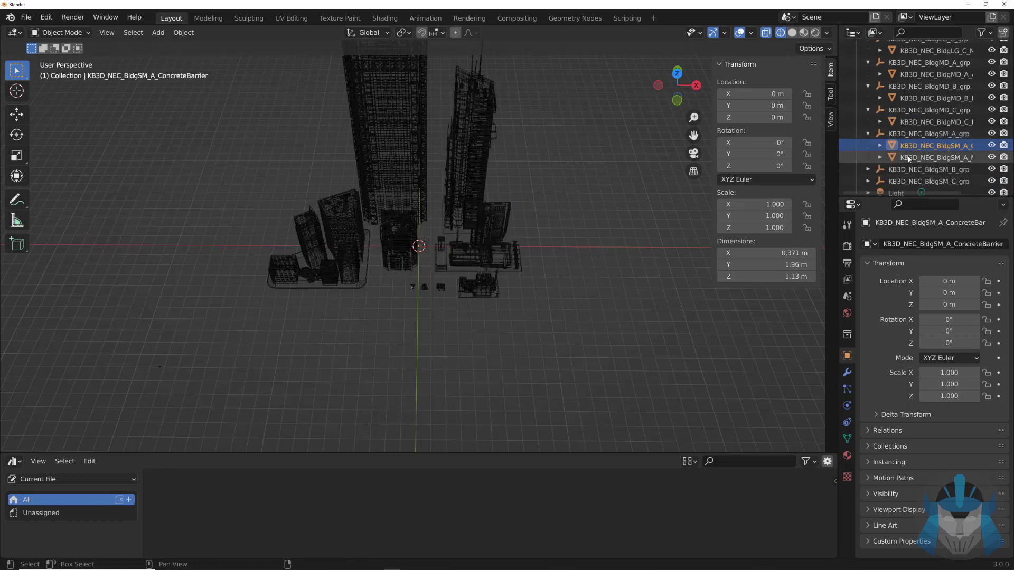
left_click(909, 158, "ctrl")
right_click(909, 159)
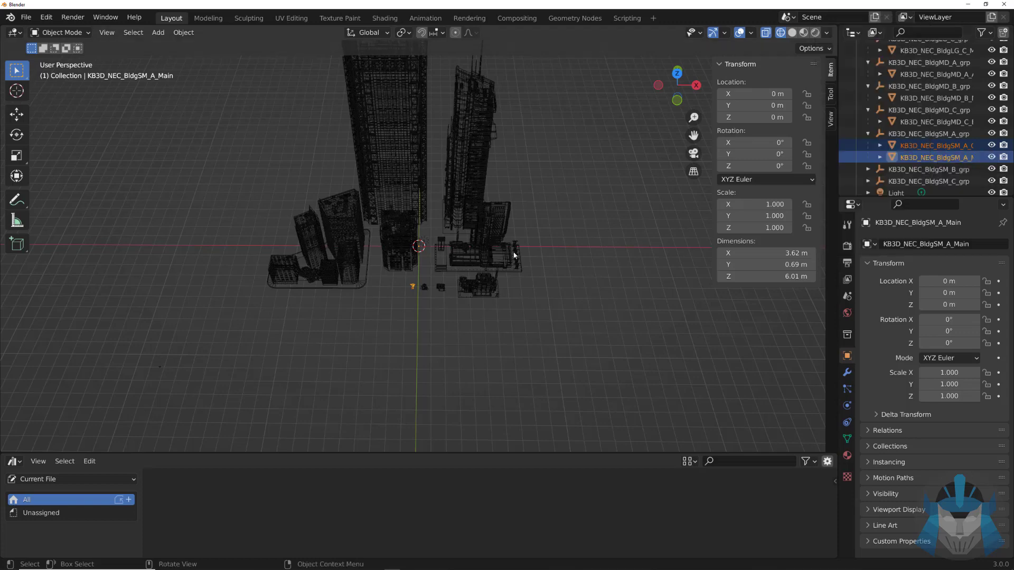
scroll(432, 281, "up", 6)
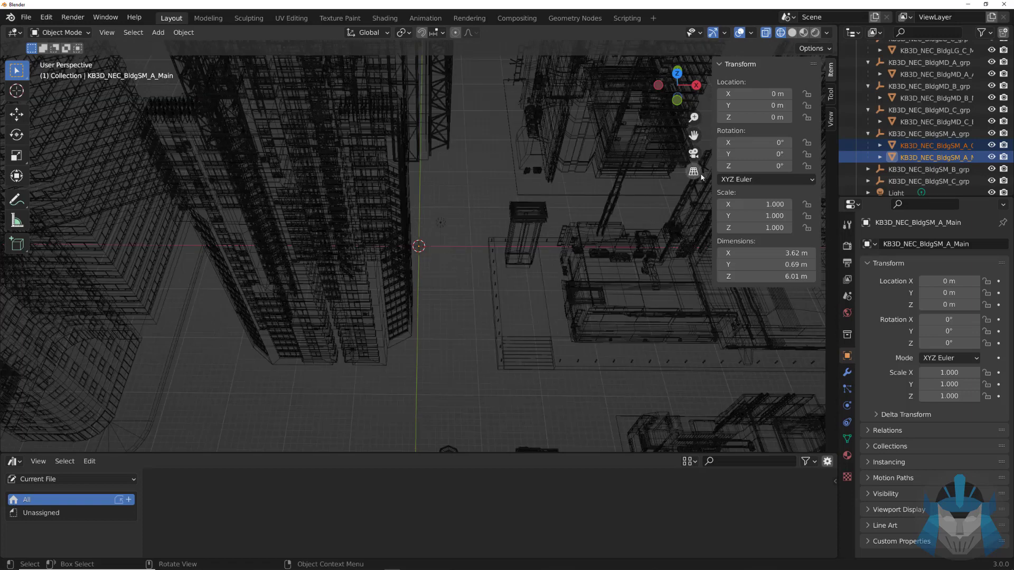
left_click_drag(694, 135, 659, 24)
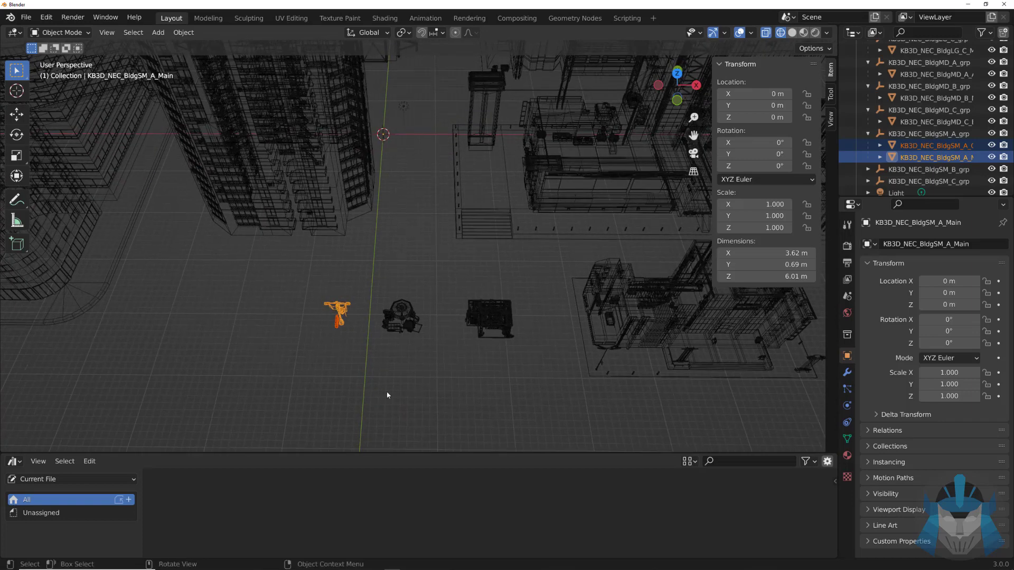
right_click(341, 315)
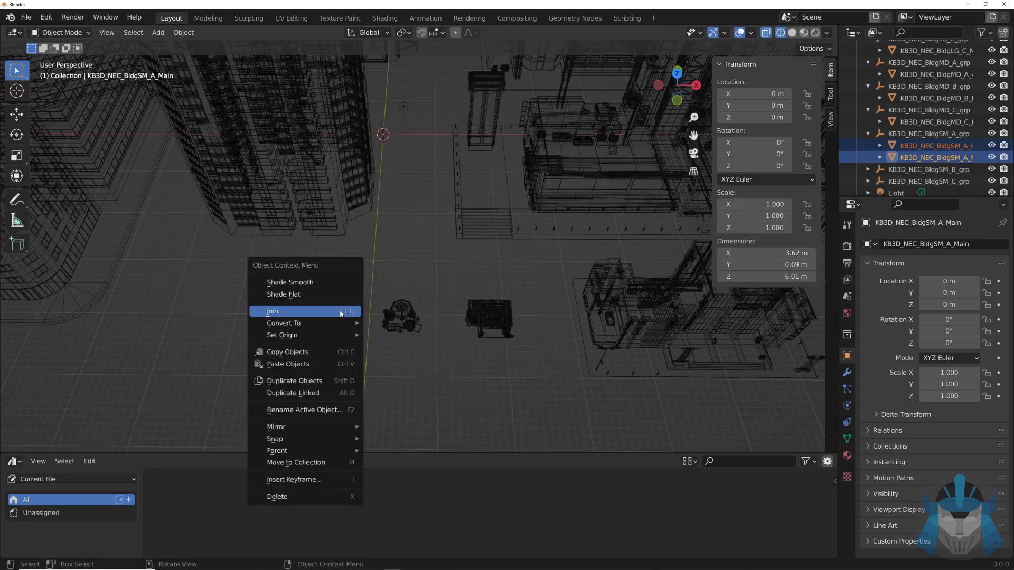
left_click(342, 313)
Expand the BldgSM_B group and select its first part
left_click(869, 161)
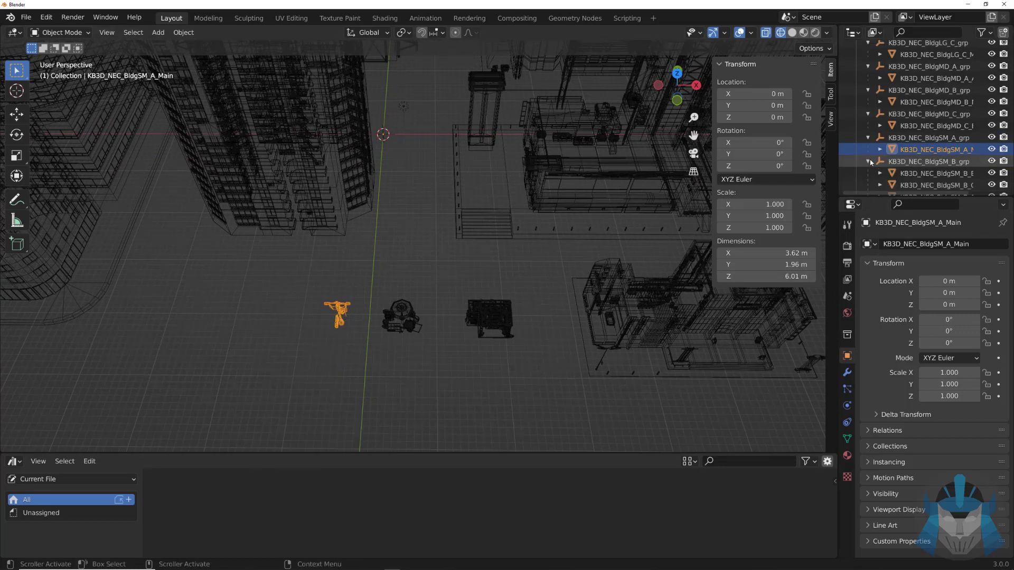
scroll(871, 162, "down", 2)
left_click(914, 142)
scroll(914, 145, "down", 3)
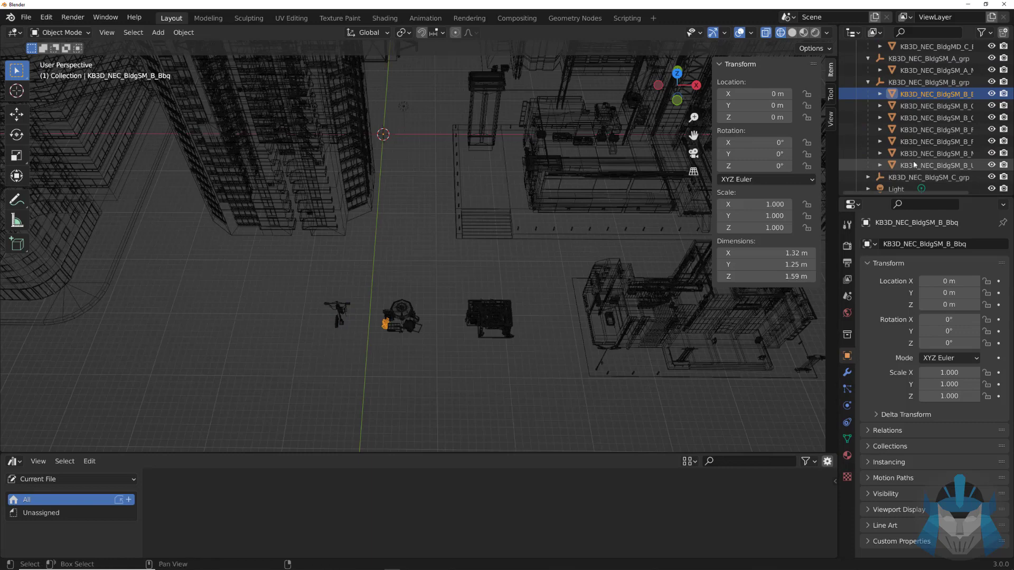
Join all BldgSM_B parts into the single object KB3D_NEC_BldgSM_B_Bbq
left_click(915, 165, "shift")
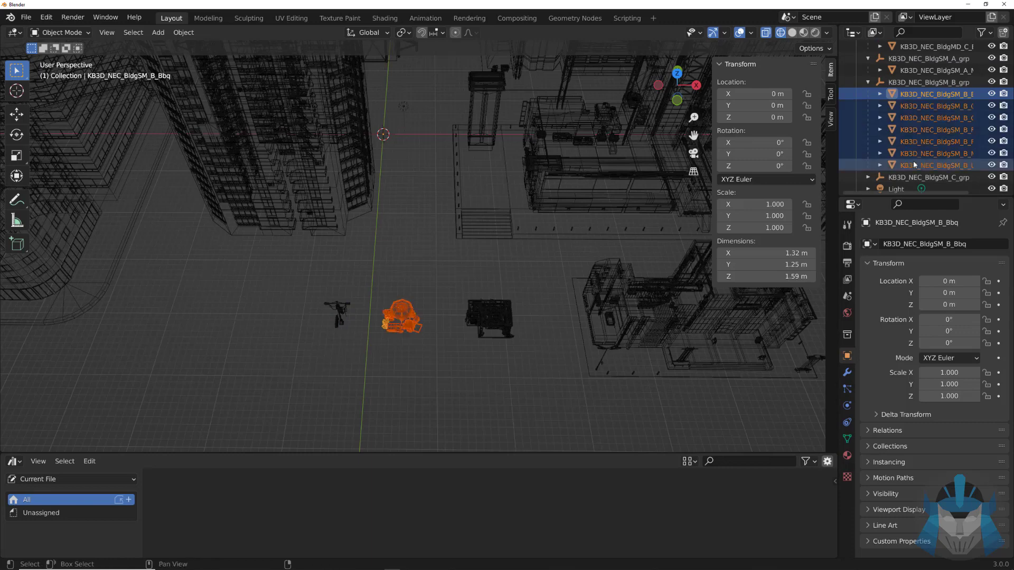
right_click(391, 319)
left_click(391, 317)
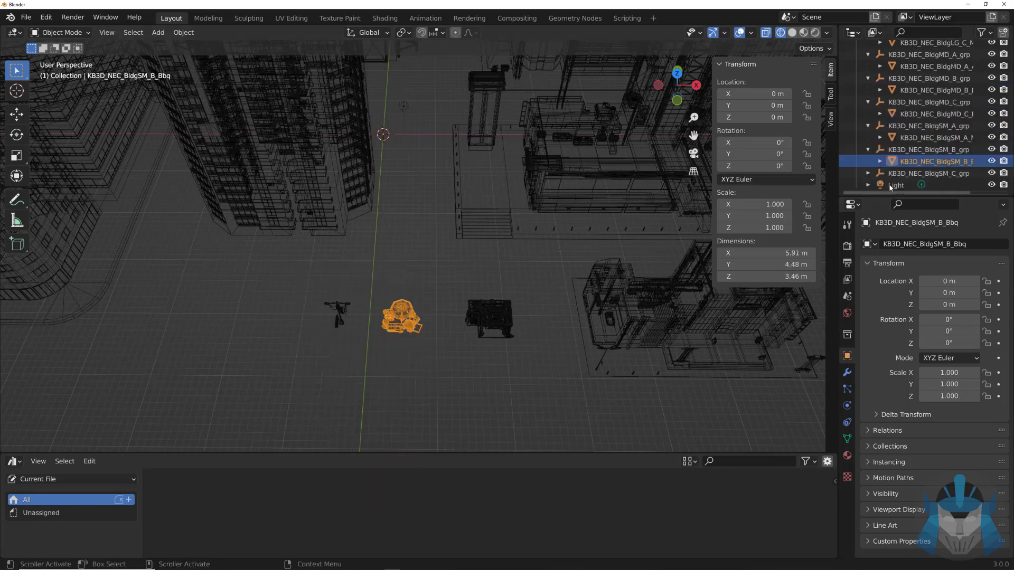
Expand the BldgSM_C group and select its first part
left_click(868, 173)
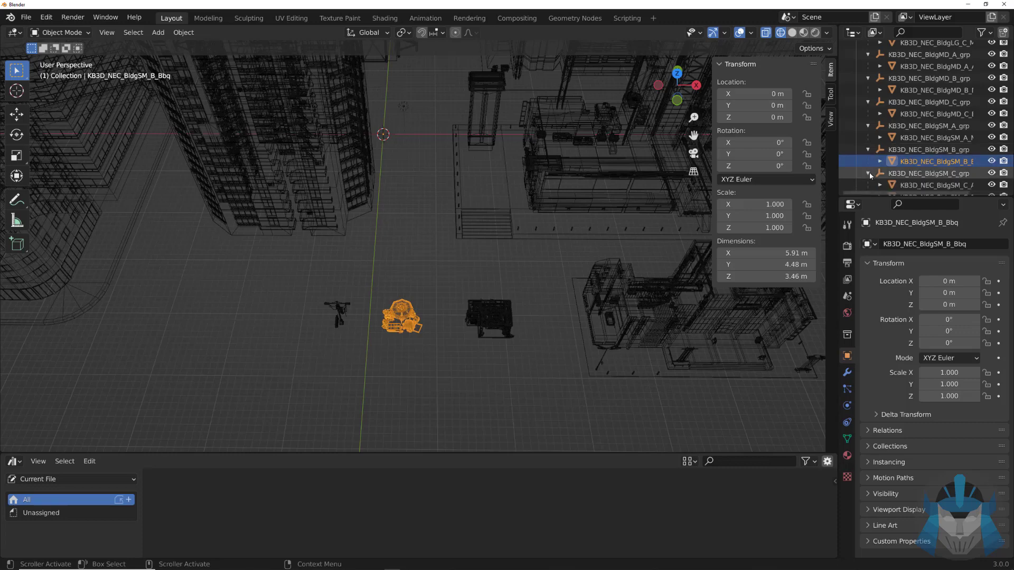
scroll(898, 158, "down", 4)
left_click(911, 122)
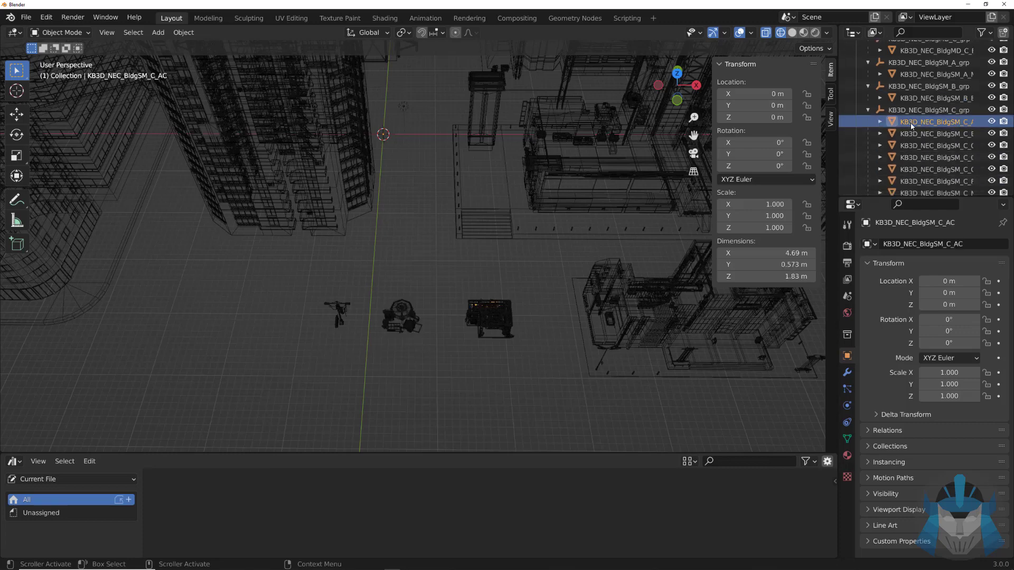
Select every BldgSM_C part and join them into KB3D_NEC_BldgSM_C_AC
scroll(911, 126, "down", 5)
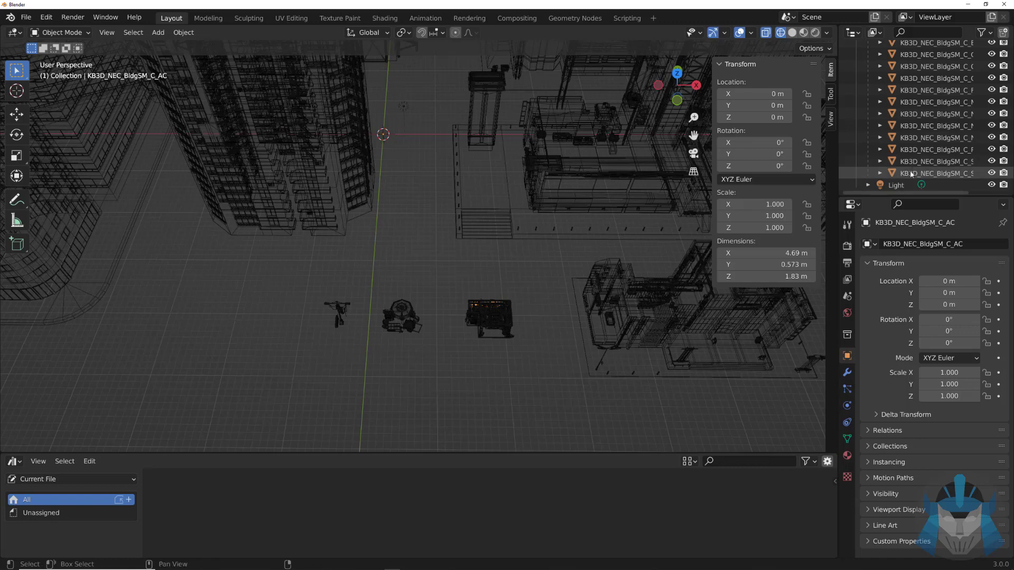
left_click(912, 173, "shift")
right_click(471, 318)
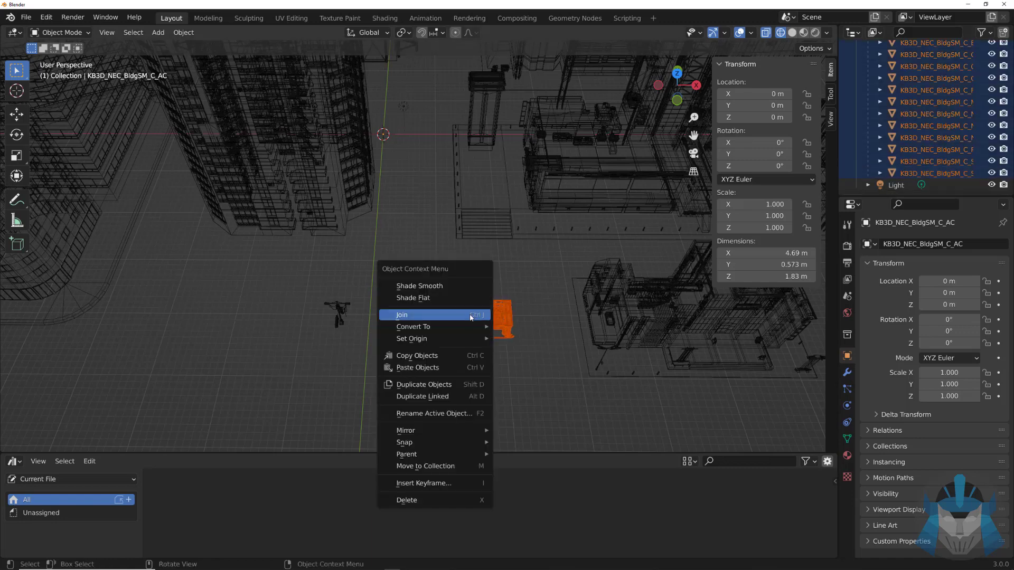
left_click(471, 317)
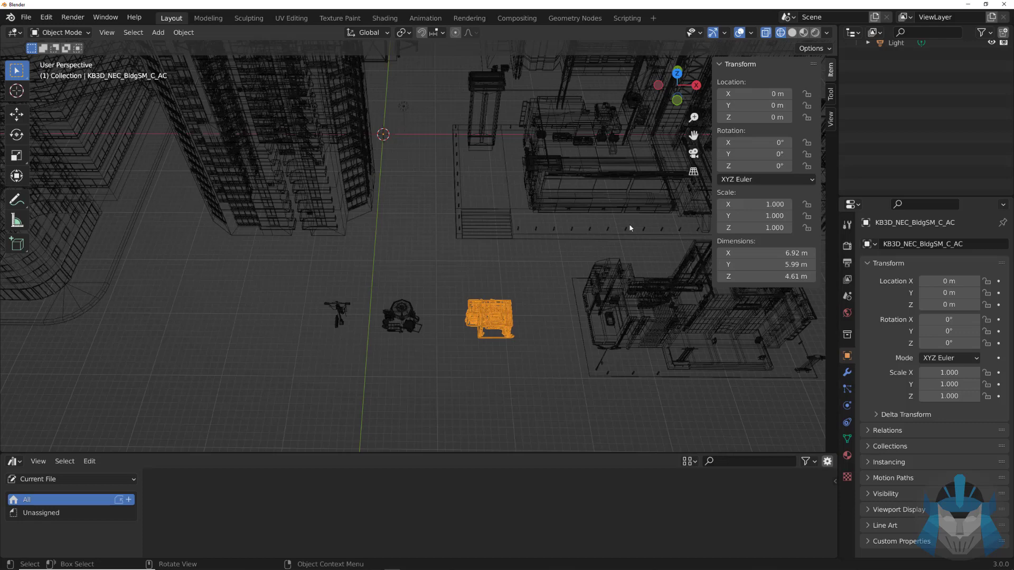
scroll(881, 118, "up", 10)
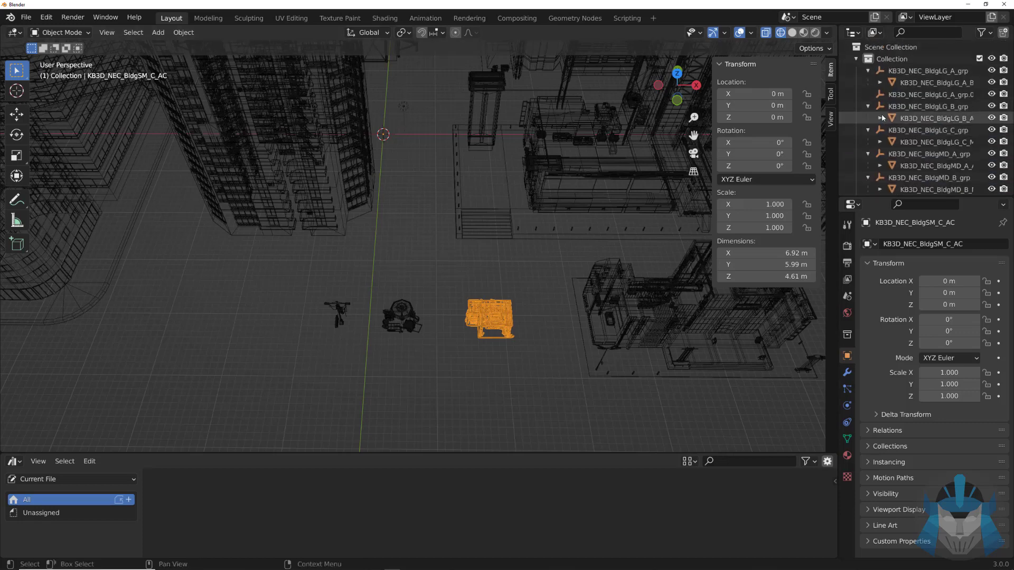
Orbit to a front view of the city, zoom out, and switch to Material Preview shading
left_click_drag(677, 87, 679, 55)
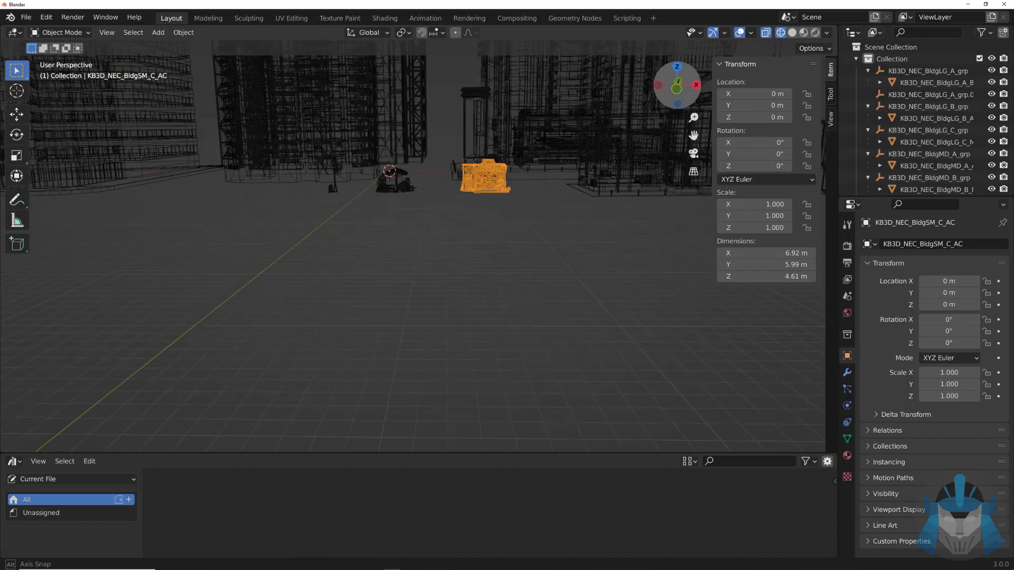
scroll(581, 220, "down", 4)
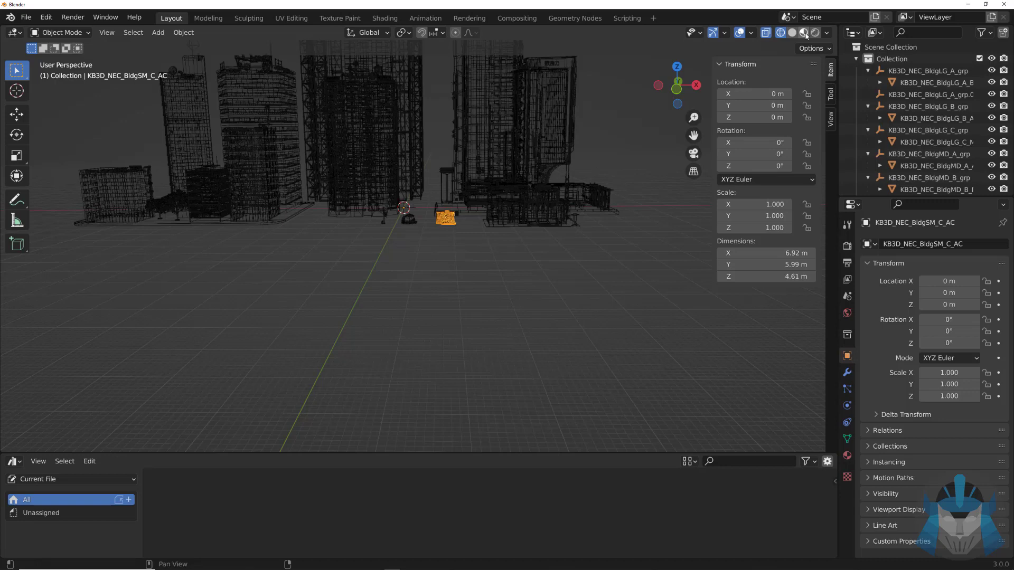
left_click(804, 33)
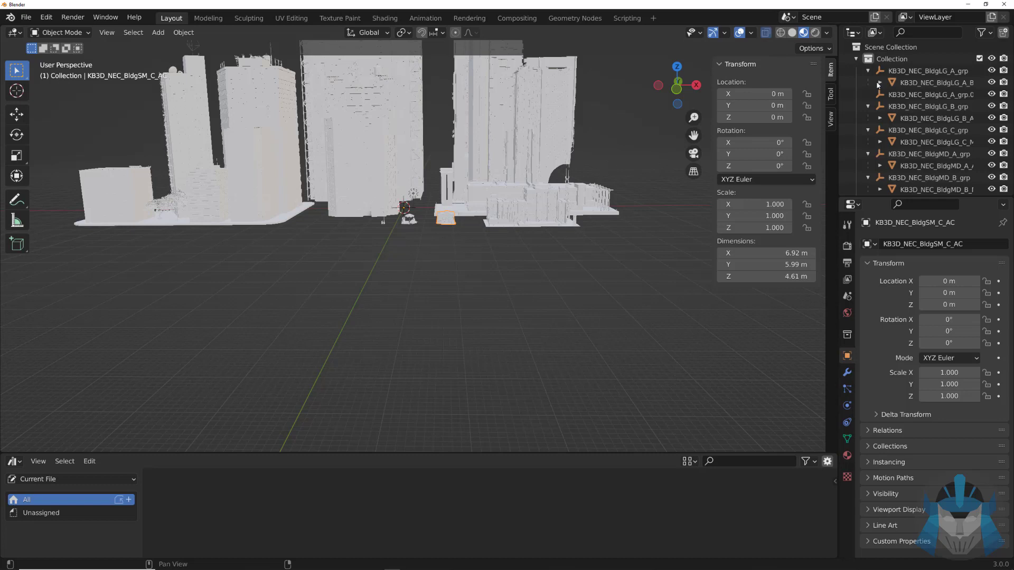
left_click(905, 71)
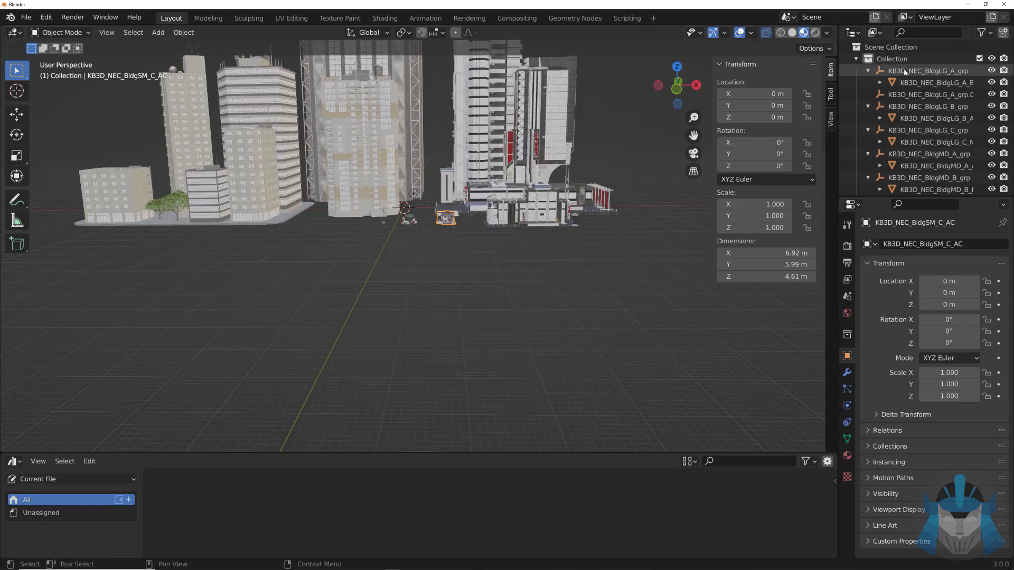
scroll(917, 112, "down", 5)
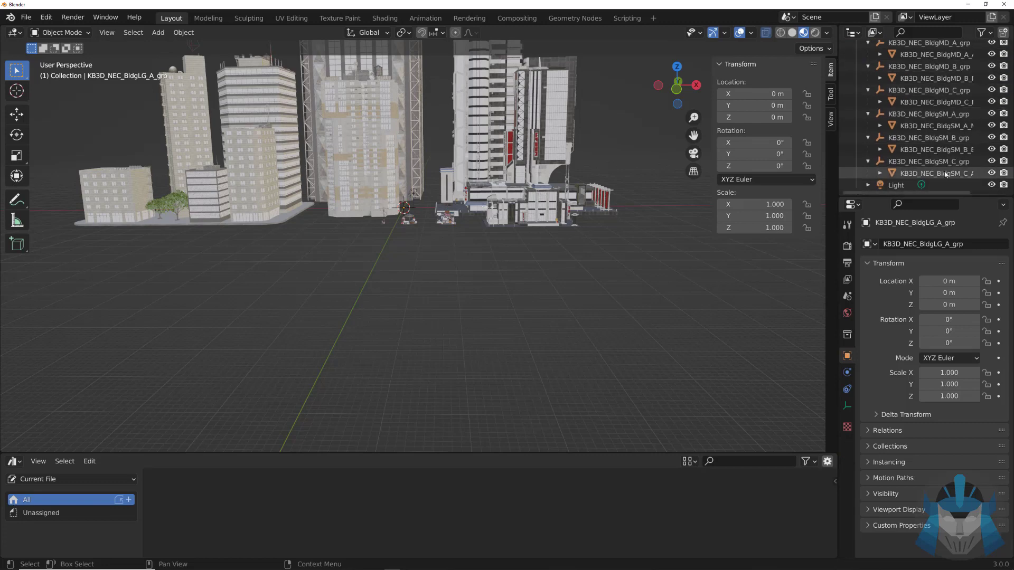
Mark all the selected Neo City building groups as assets (19 data-blocks)
left_click(945, 175, "shift")
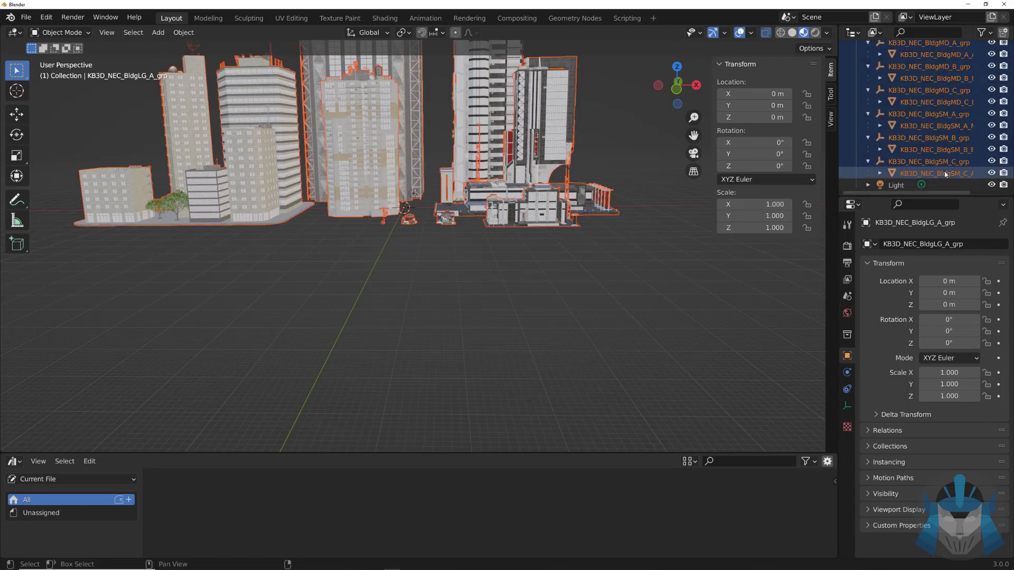
right_click(945, 127)
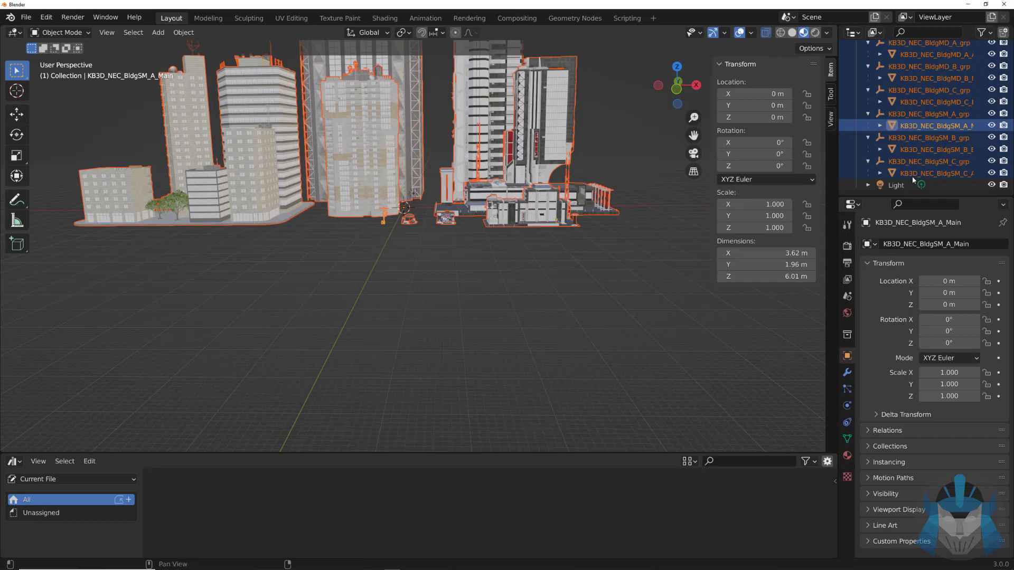
left_click(951, 161, "ctrl")
right_click(953, 161)
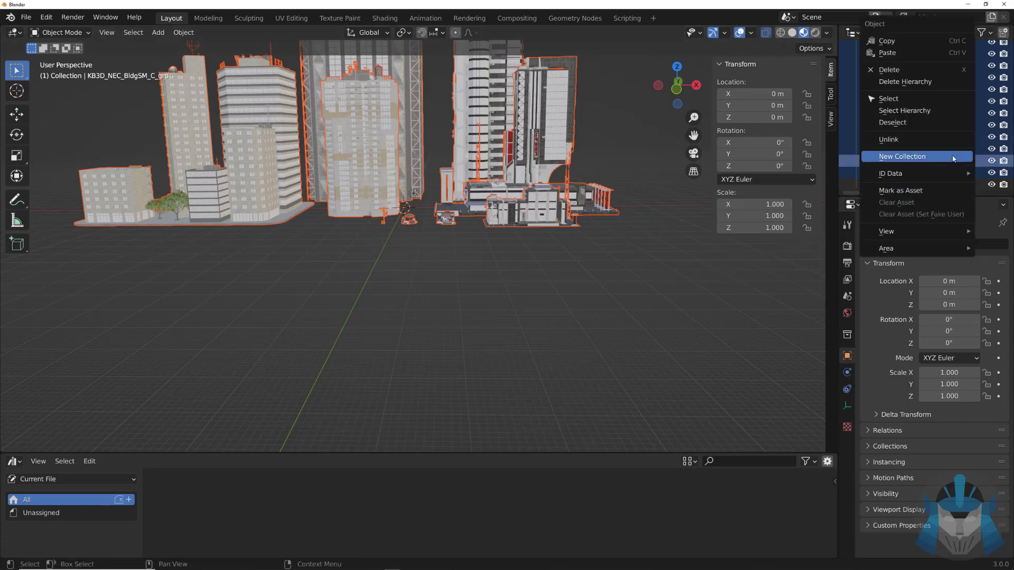
left_click(944, 188)
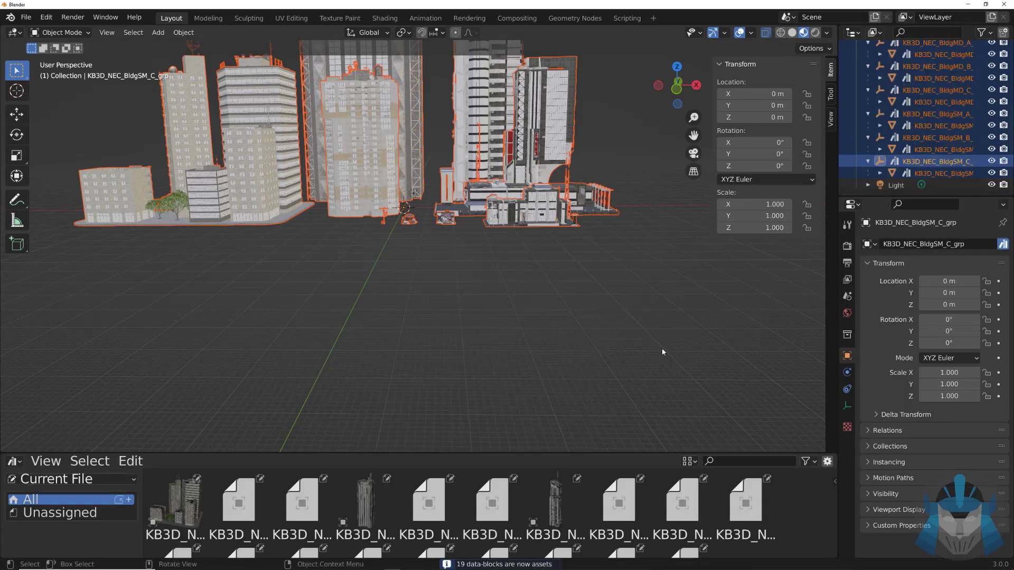
Frame the selected buildings and enlarge the Asset Browser to show every asset
key("KP_Decimal")
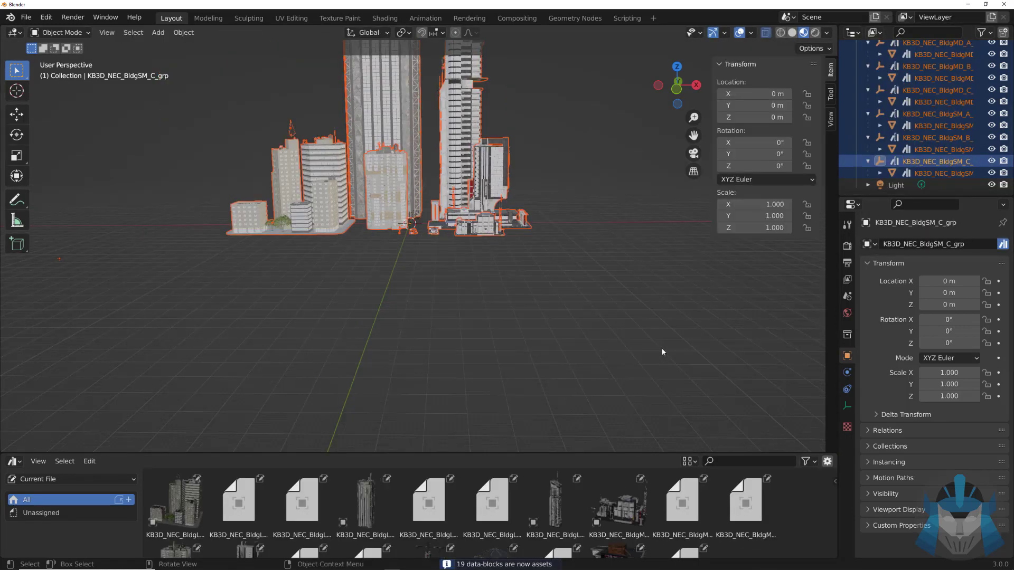
key("KP_Decimal")
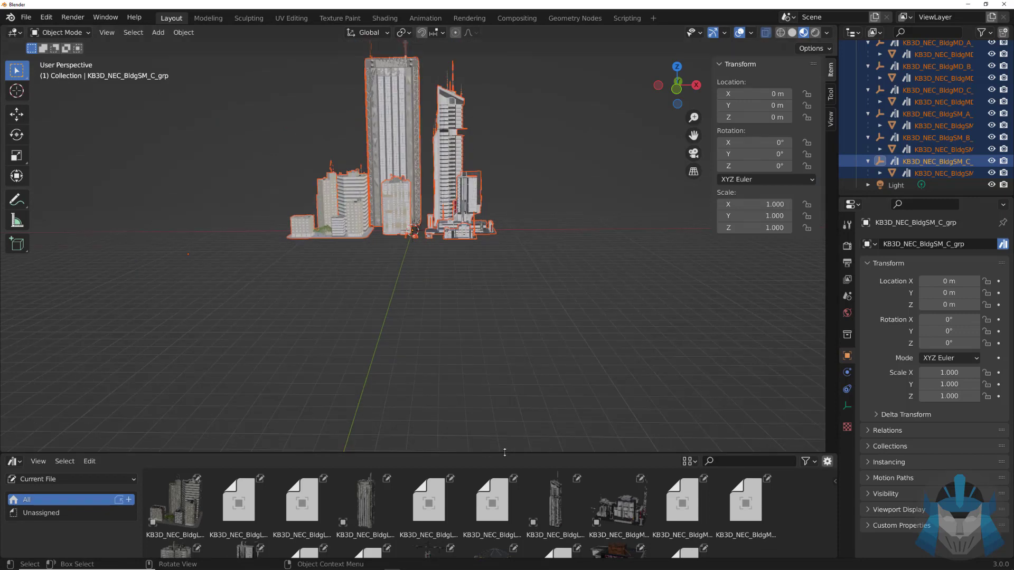
left_click_drag(504, 452, 515, 289)
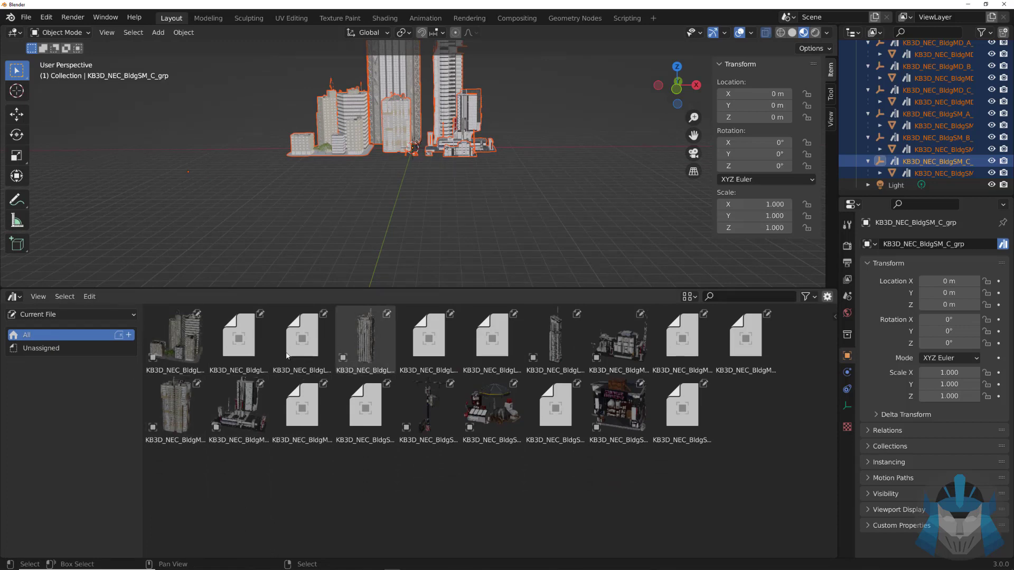
Clear asset status from the first three blank placeholder entries
left_click(239, 349)
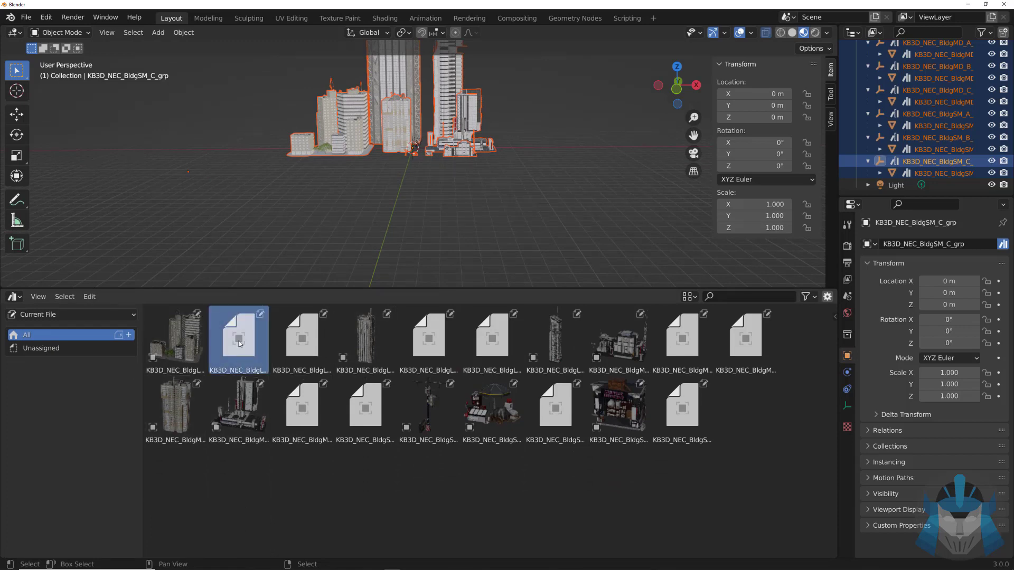
right_click(239, 344)
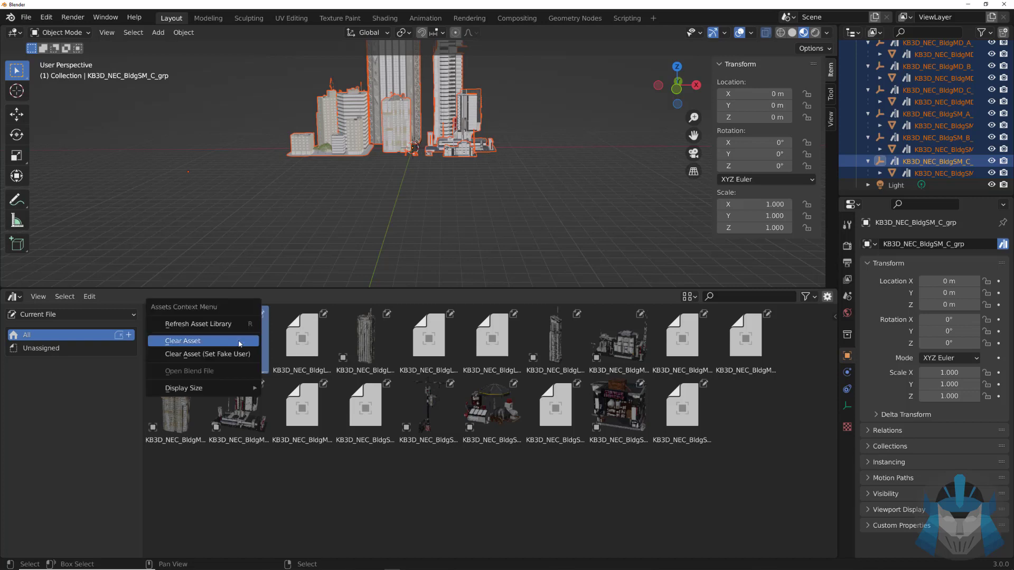
left_click(239, 341)
right_click(238, 344)
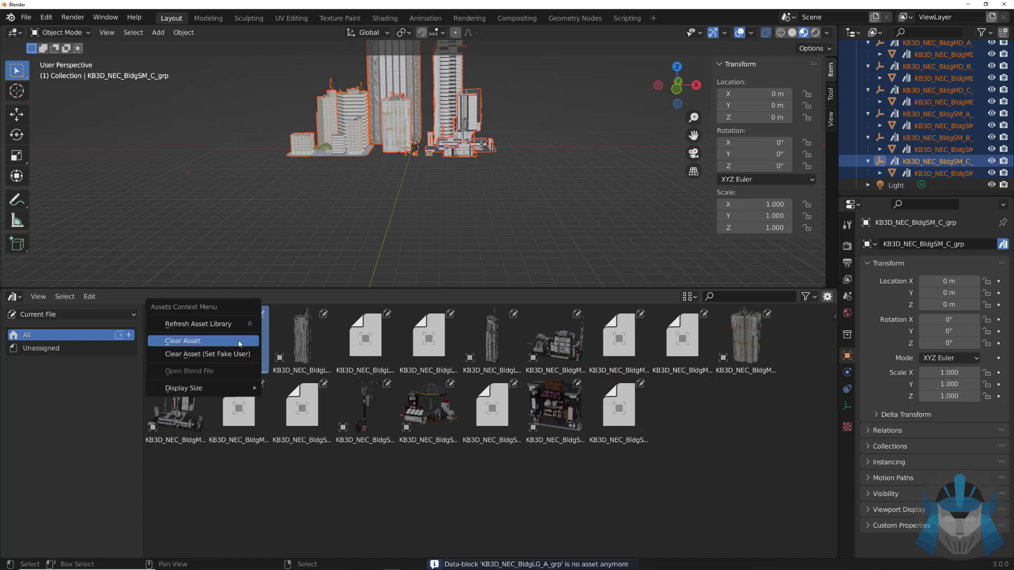
left_click(238, 341)
right_click(293, 334)
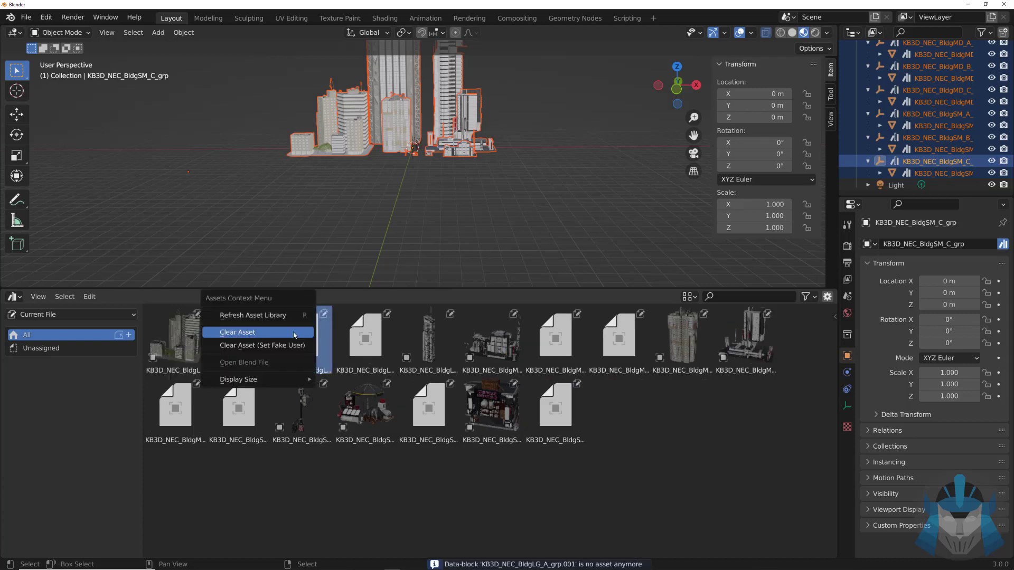
left_click(293, 335)
Clear asset status from BldgLG_C_grp, the fifth entry, and BldgMD_B_grp
left_click(294, 335)
right_click(295, 335)
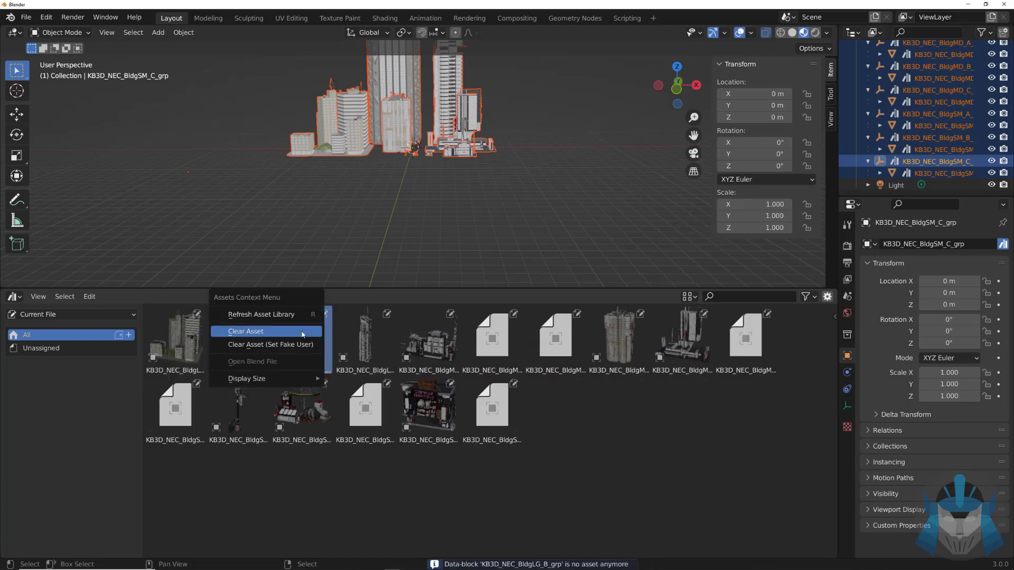
left_click(296, 332)
right_click(415, 337)
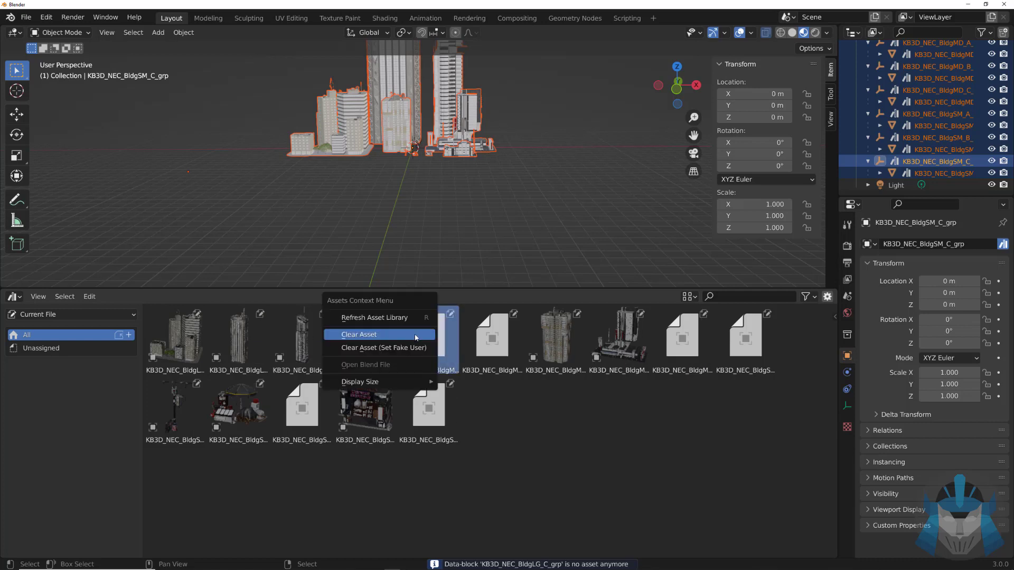
left_click(416, 337)
left_click(442, 337)
right_click(441, 337)
left_click(441, 336)
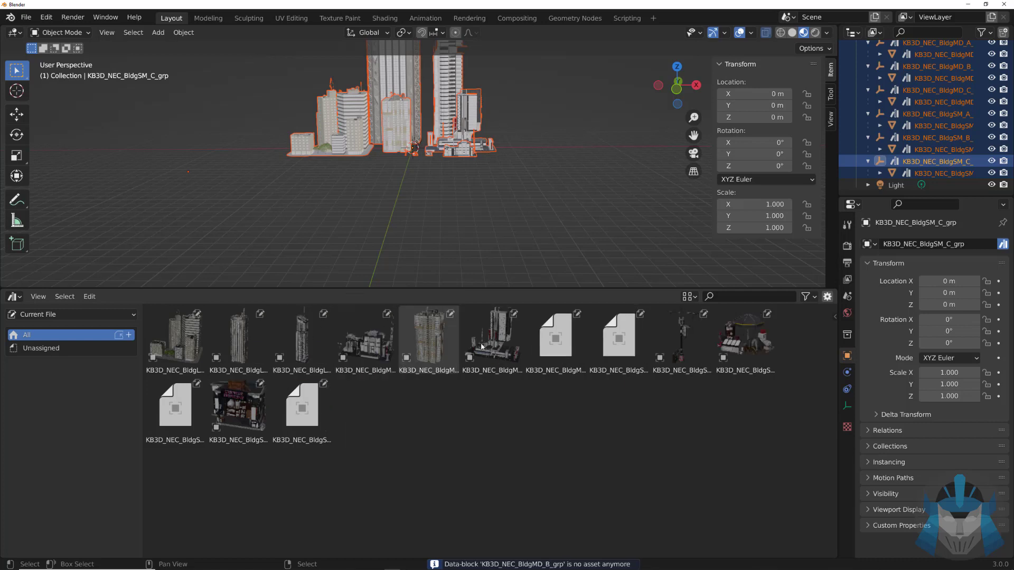
Clear asset status from BldgMD_C_grp, one more placeholder, BldgSM_B_grp and BldgSM_C_grp, leaving nine assets
left_click(548, 340)
right_click(548, 339)
left_click(547, 337)
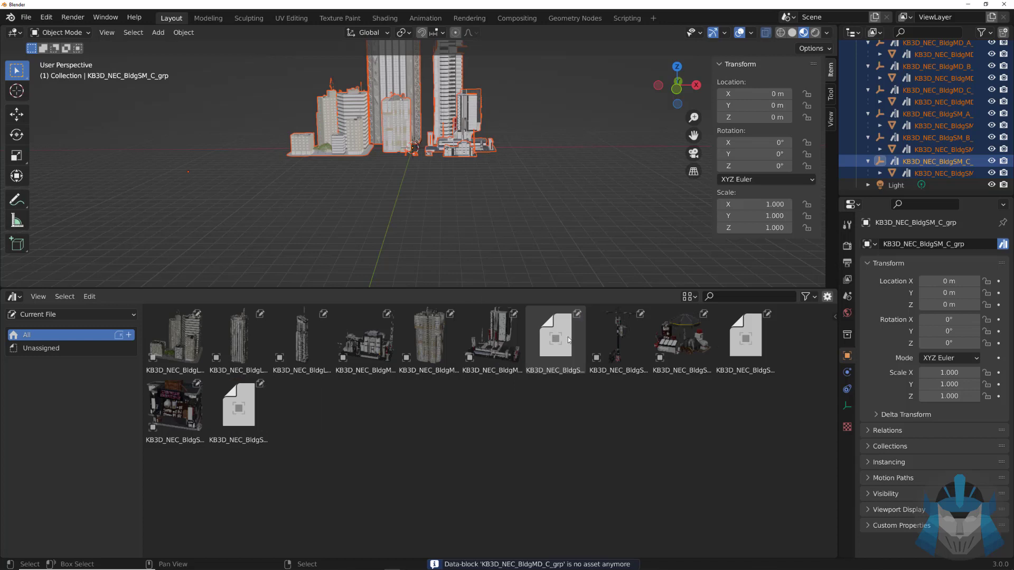
right_click(568, 339)
left_click(569, 337)
left_click(674, 340)
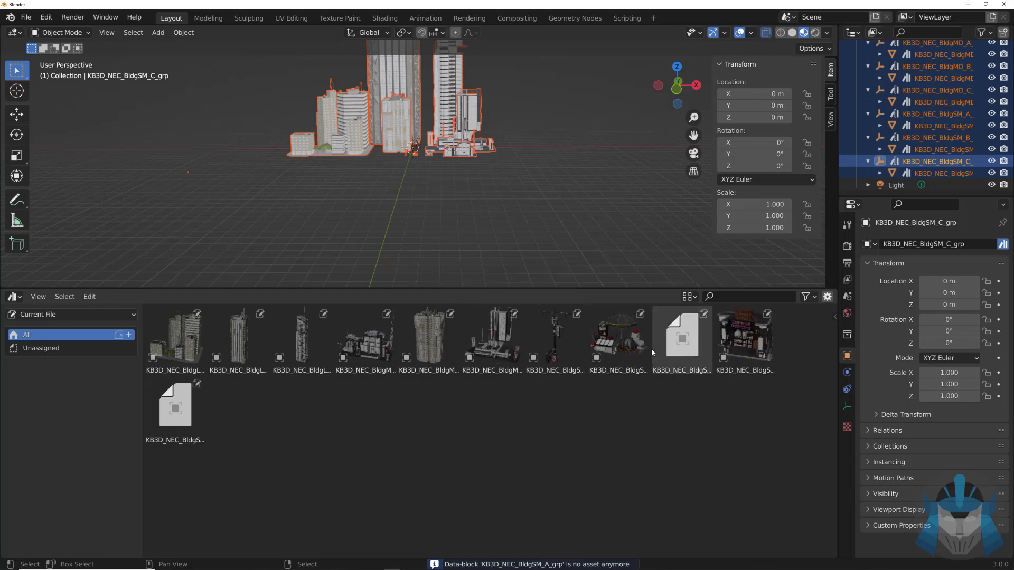
right_click(674, 340)
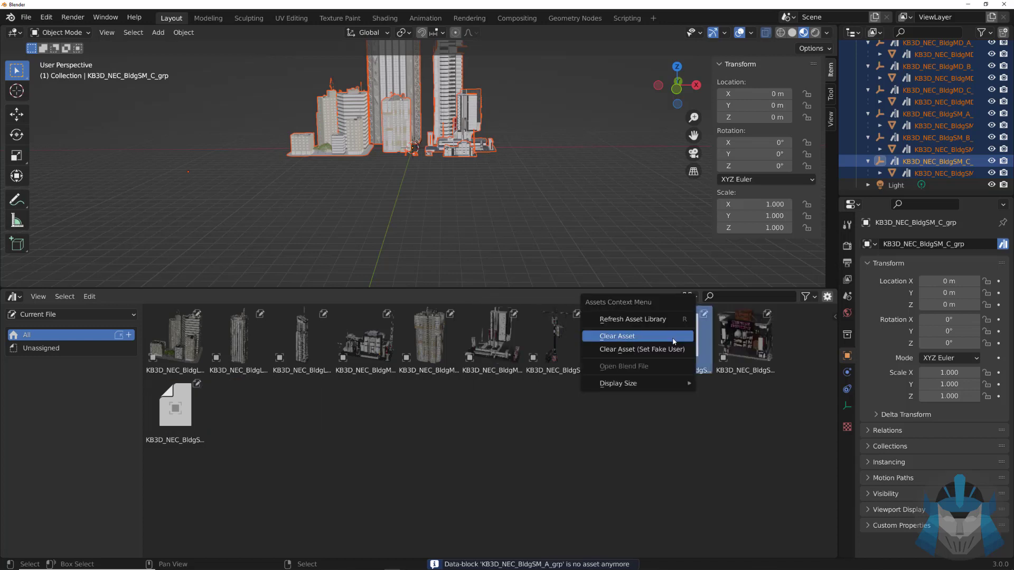
left_click(674, 341)
left_click(750, 351)
right_click(750, 350)
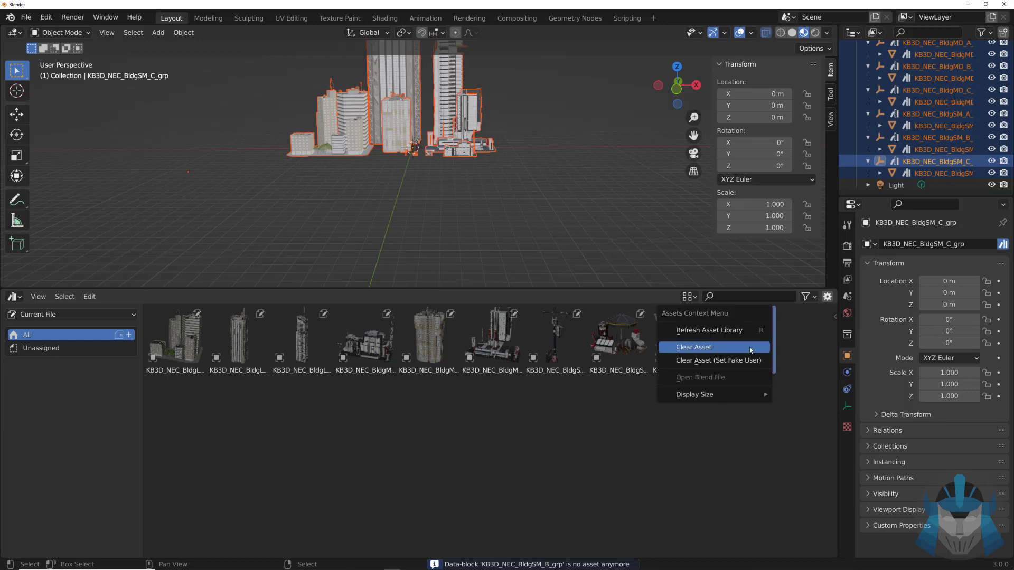
left_click(751, 349)
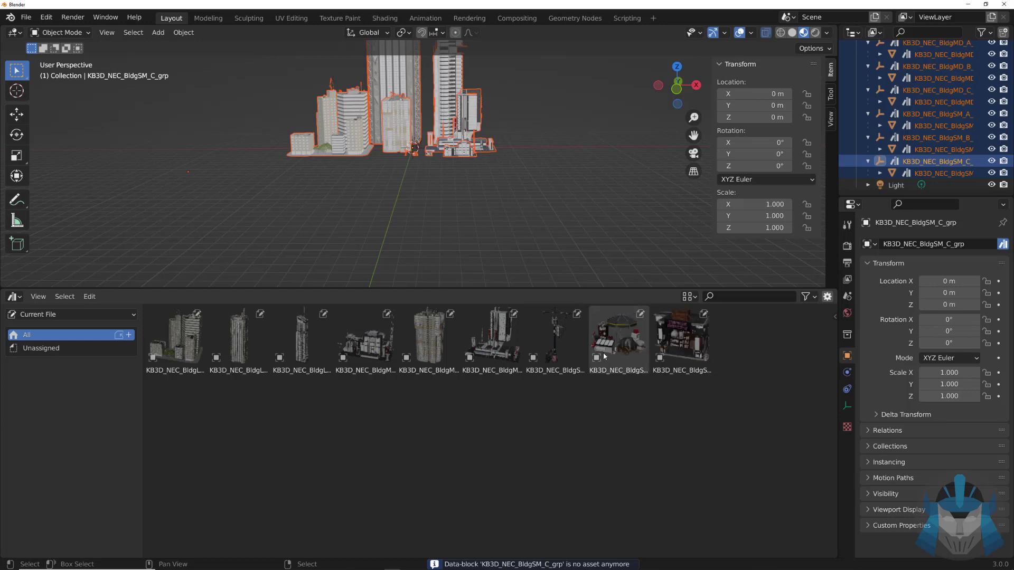
scroll(477, 197, "up", 2)
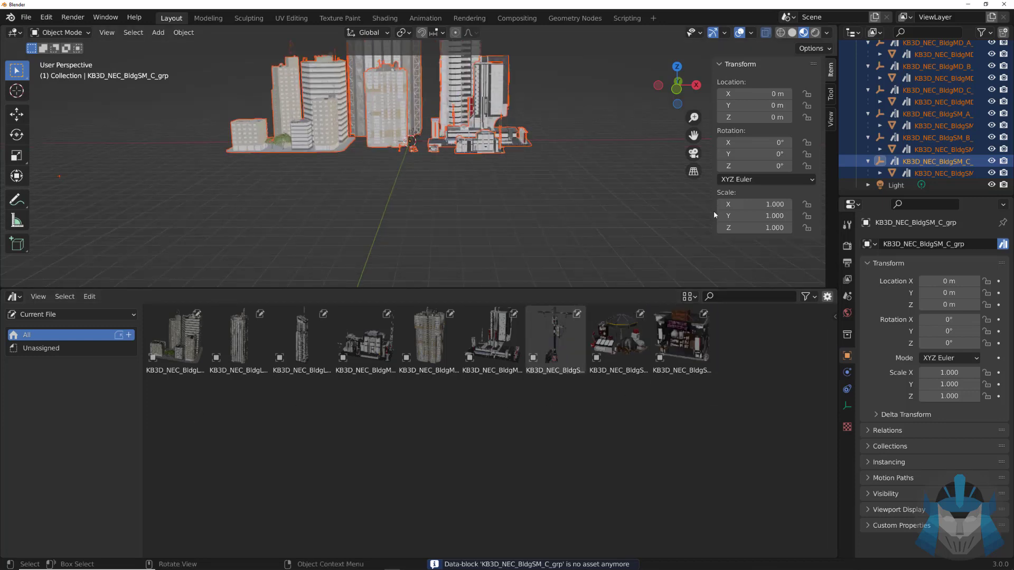
Drag the viewport/Asset Browser border down so the 3D view fills most of the window
left_click_drag(610, 287, 615, 428)
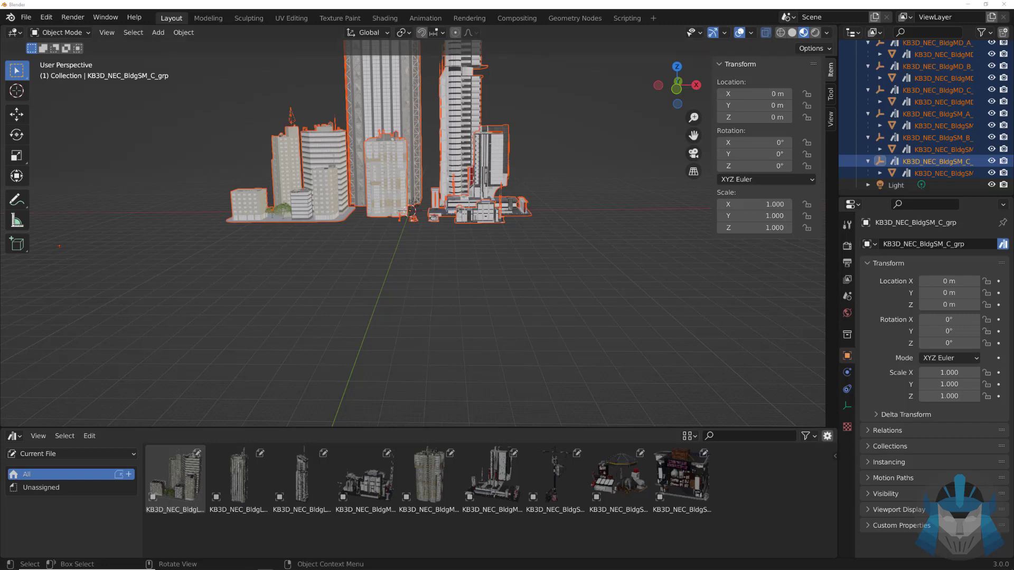
Save the file as MiniCity.blend in Blender Assets\Blend Files
key("ctrl+shift+s")
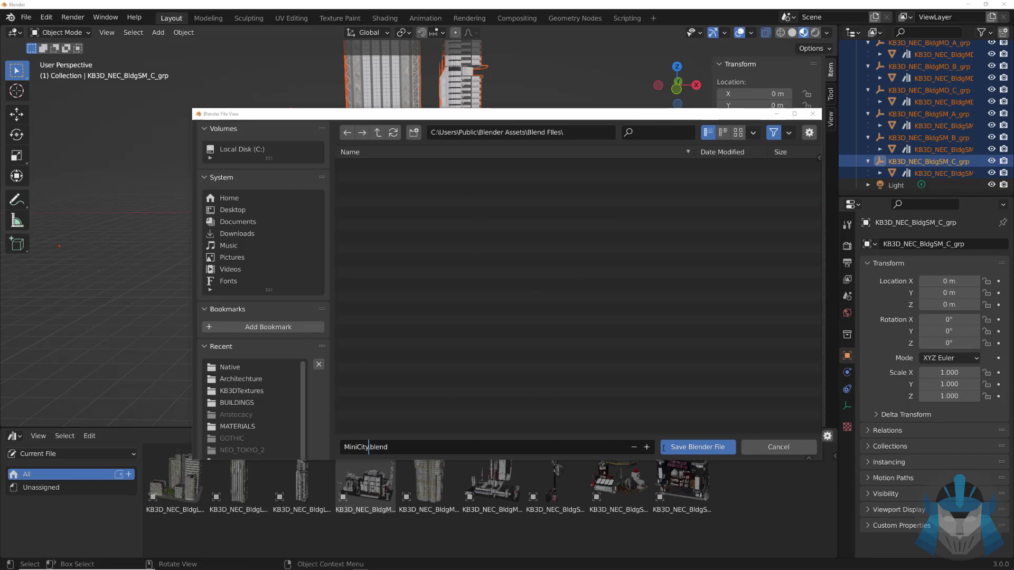
left_click(695, 448)
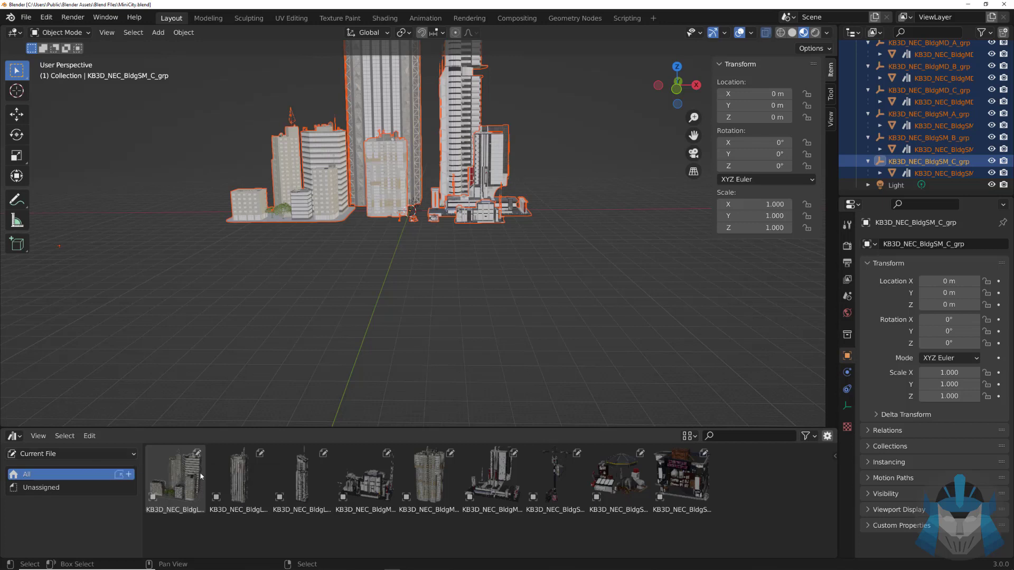
Create an asset catalog named 'Moden Buildings', then return to the All view
left_click(62, 492)
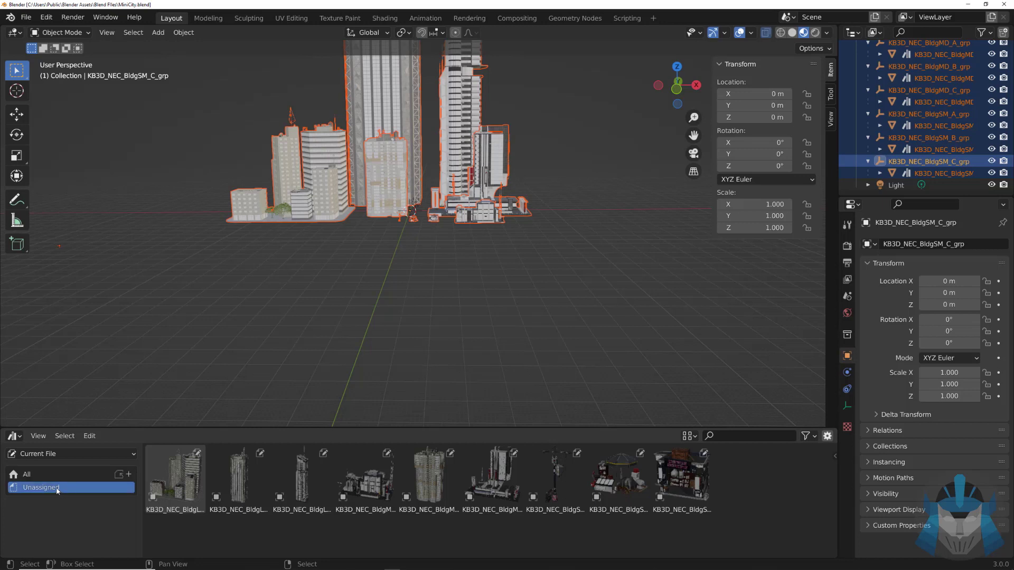
left_click(129, 475)
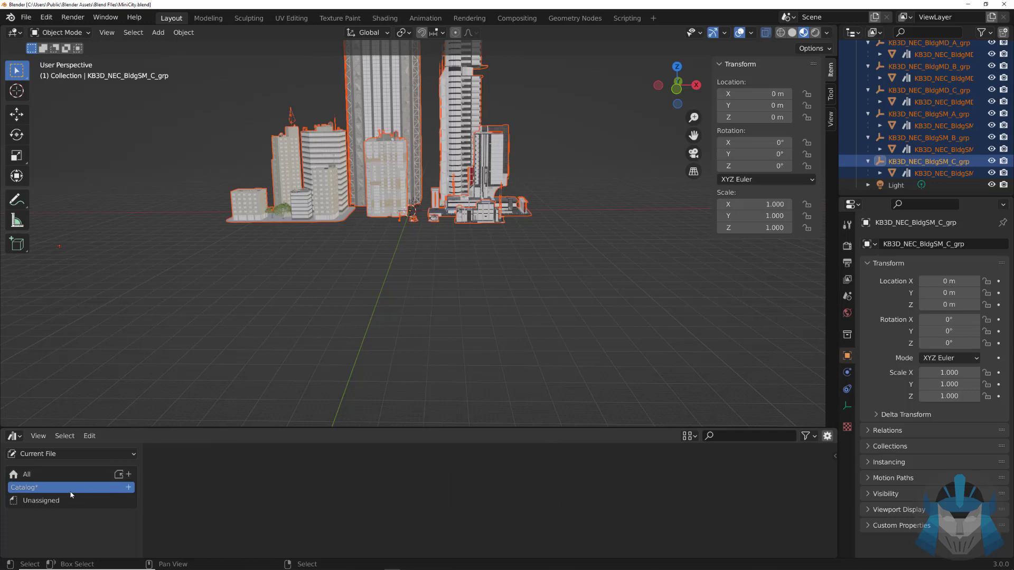
double_click(33, 489)
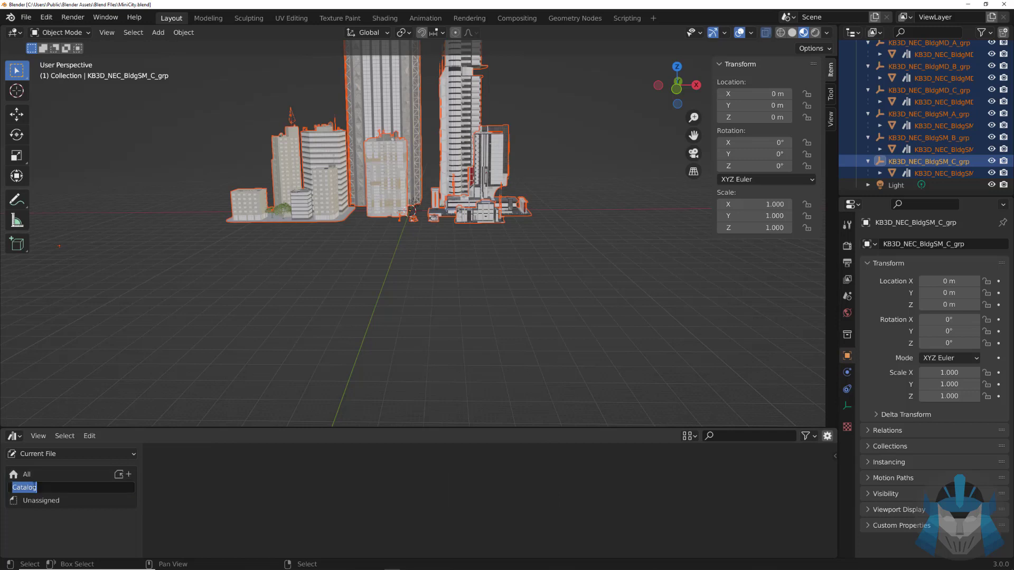
type("Mode")
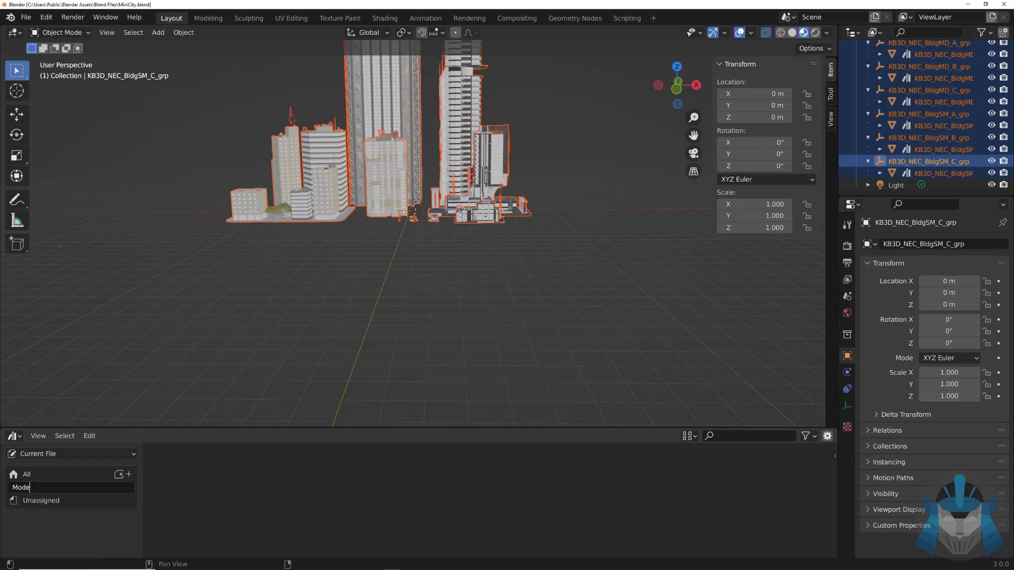
type("n Buildings")
key("Return")
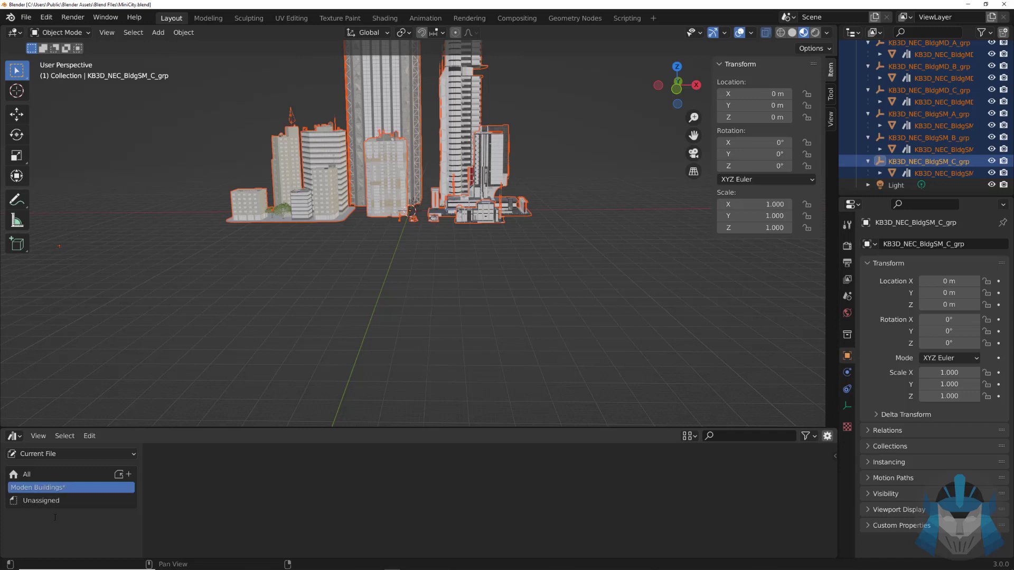
left_click(56, 475)
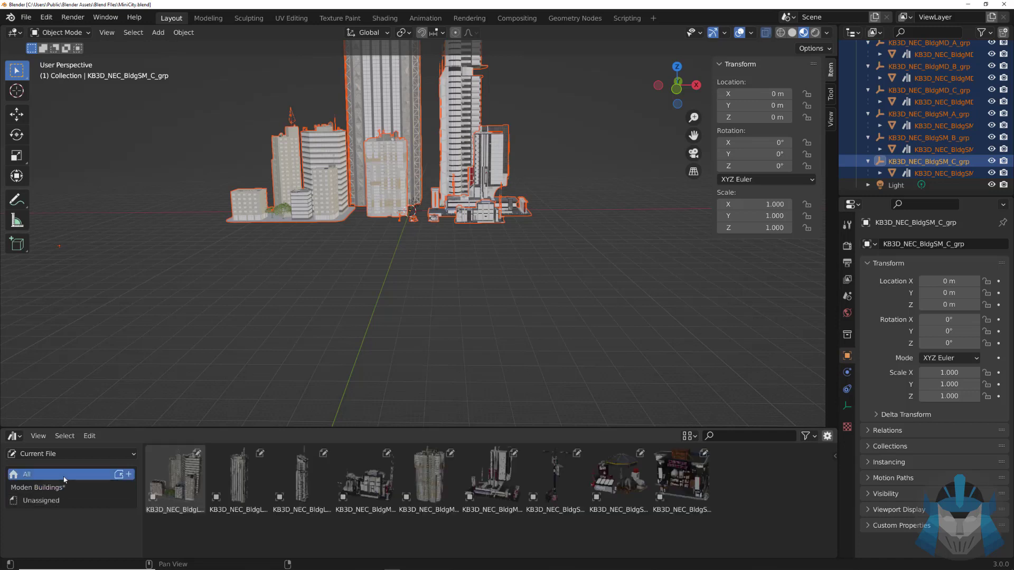
Move the second, third and fifth building assets into the Moden Buildings catalog
left_click(231, 497)
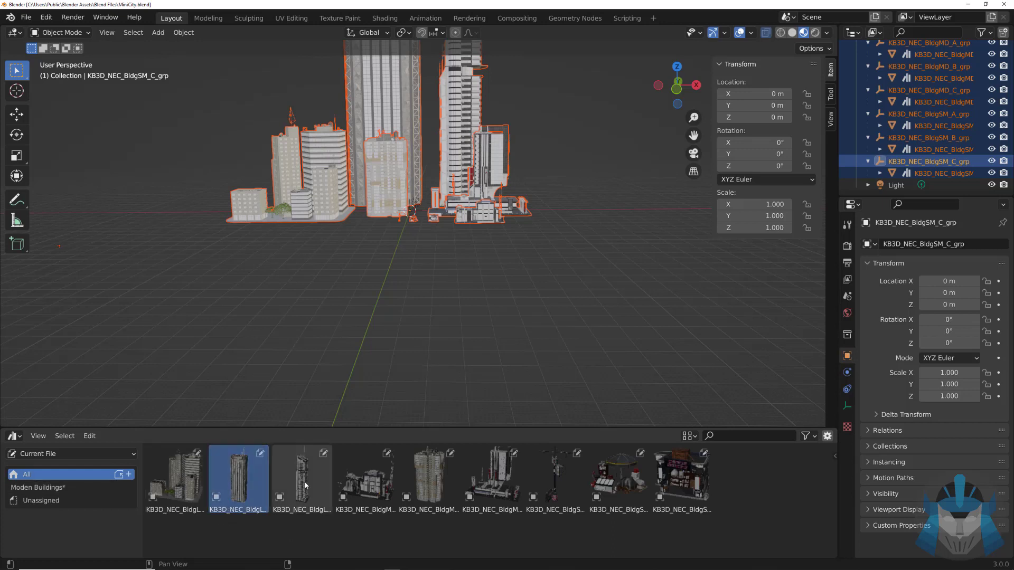
left_click(305, 486, "ctrl")
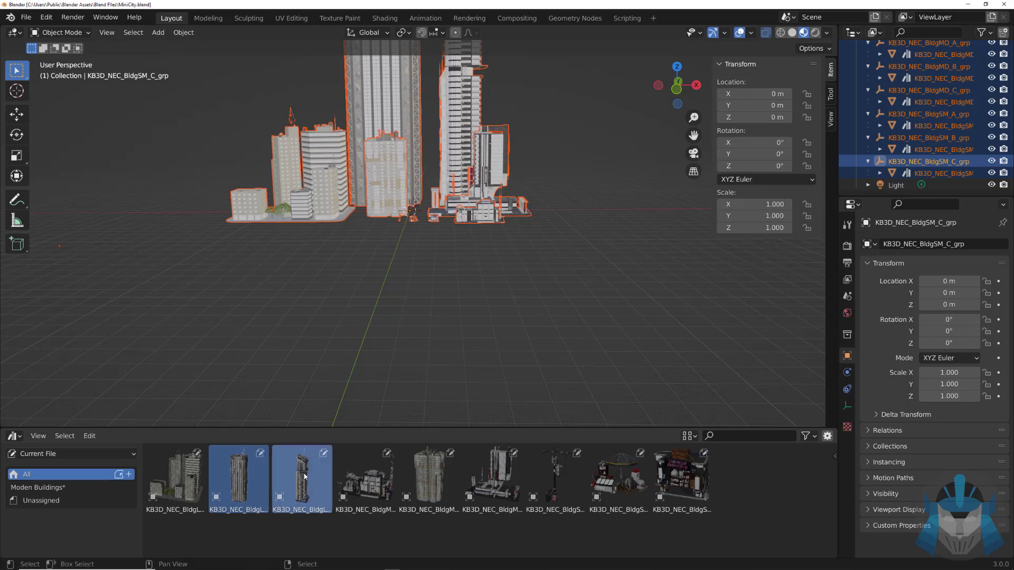
left_click_drag(305, 486, 106, 486)
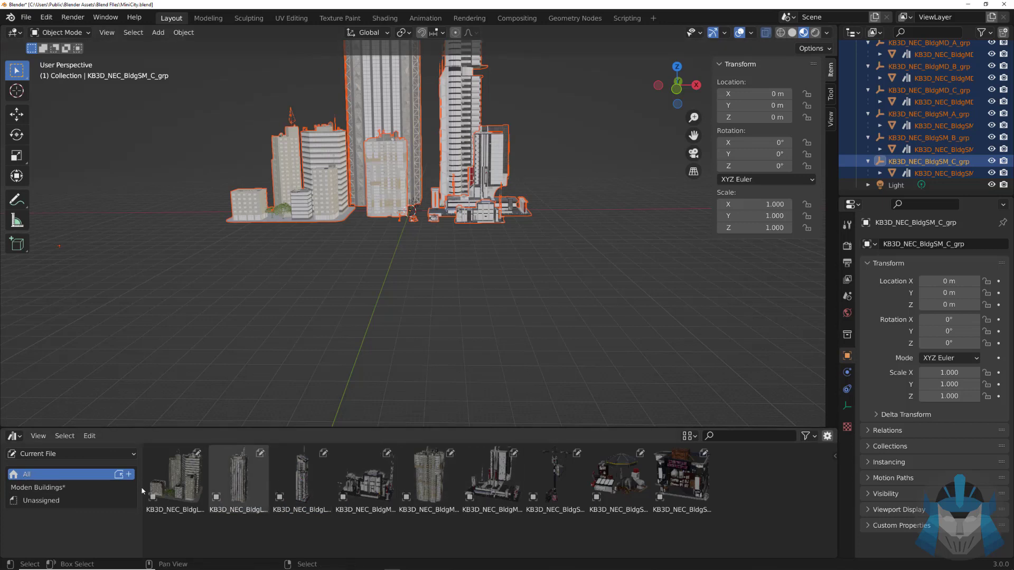
left_click(75, 488)
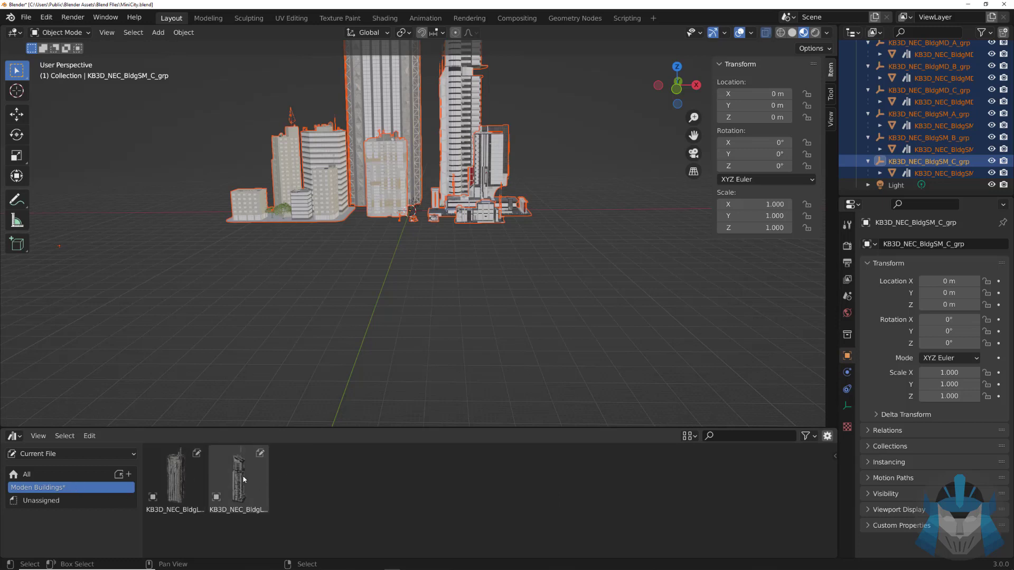
left_click(77, 475)
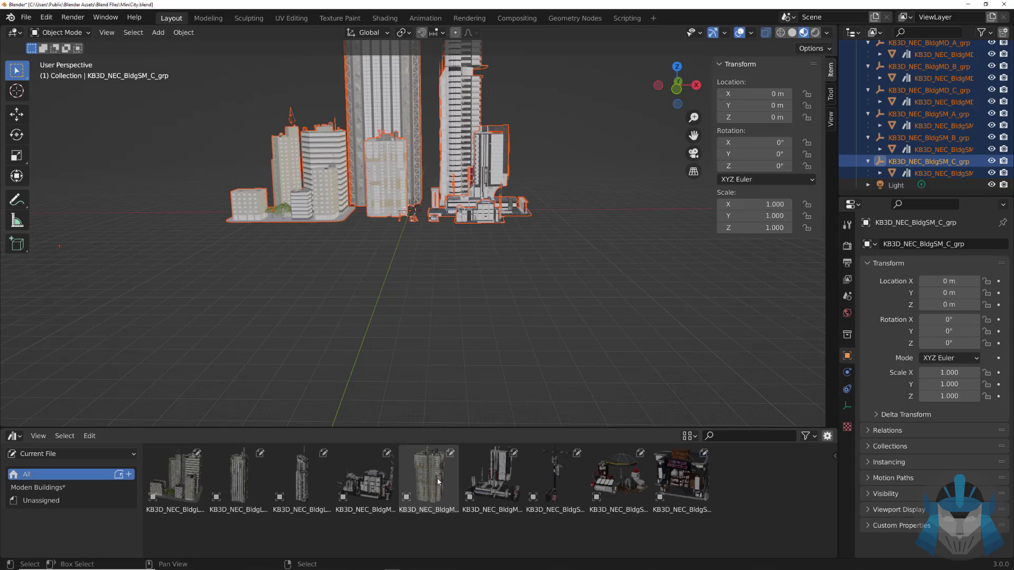
left_click_drag(438, 481, 52, 488)
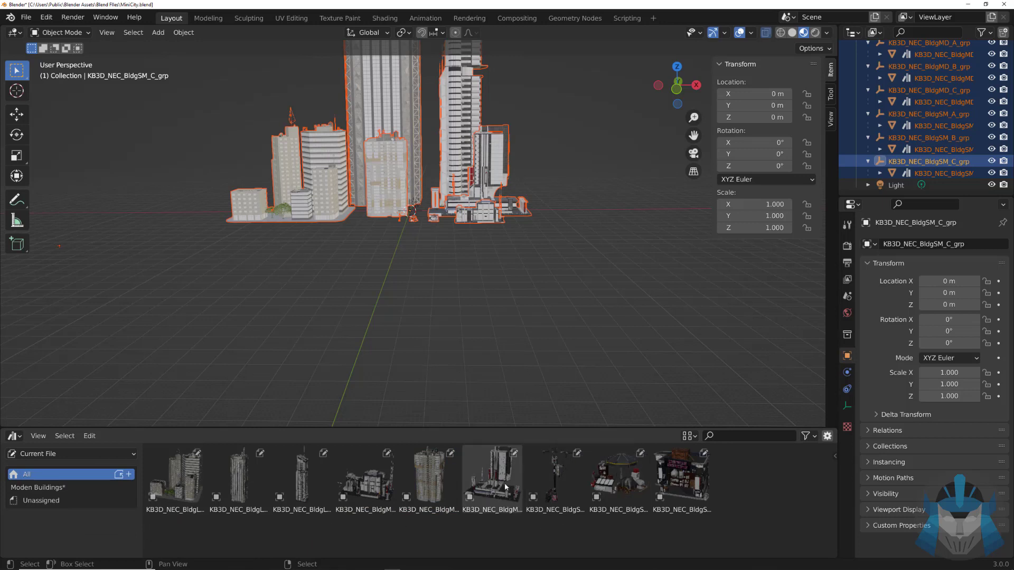
Drop the KB3D_NEC_BldgMD_C_Base asset into the scene and orbit close to inspect it
left_click_drag(504, 479, 247, 323)
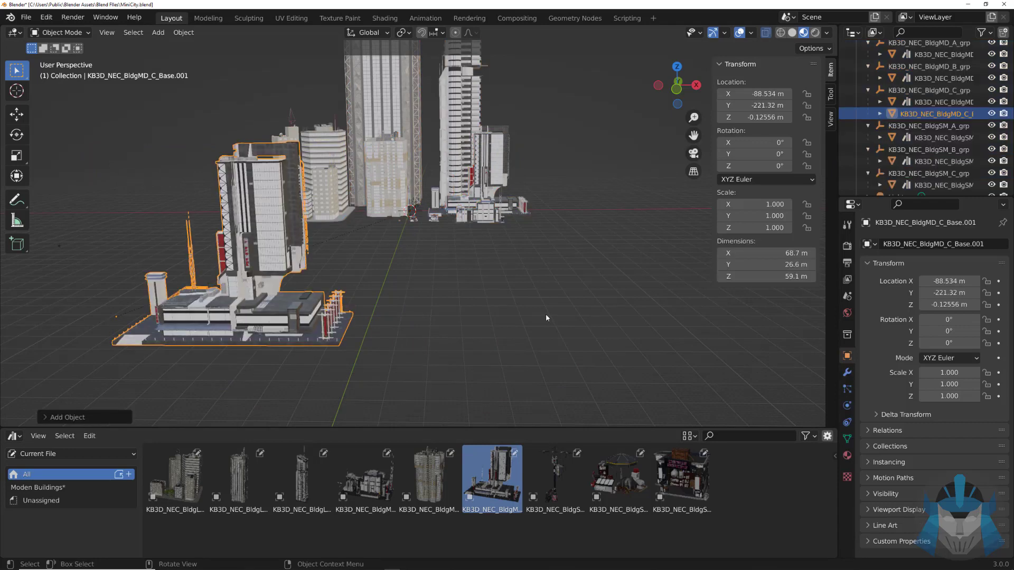
scroll(396, 291, "up", 3)
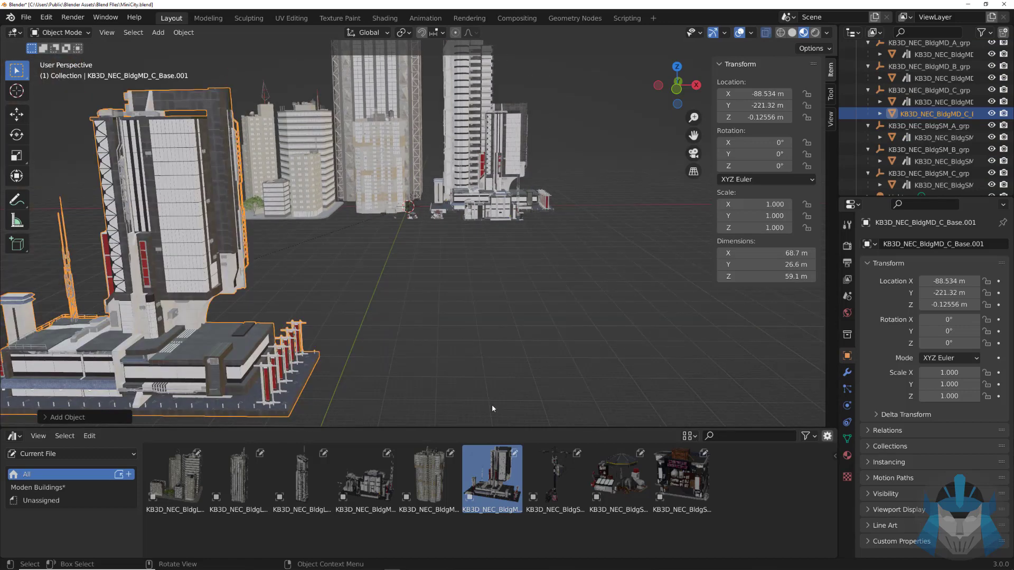
left_click_drag(671, 98, 668, 74)
scroll(499, 313, "up", 4)
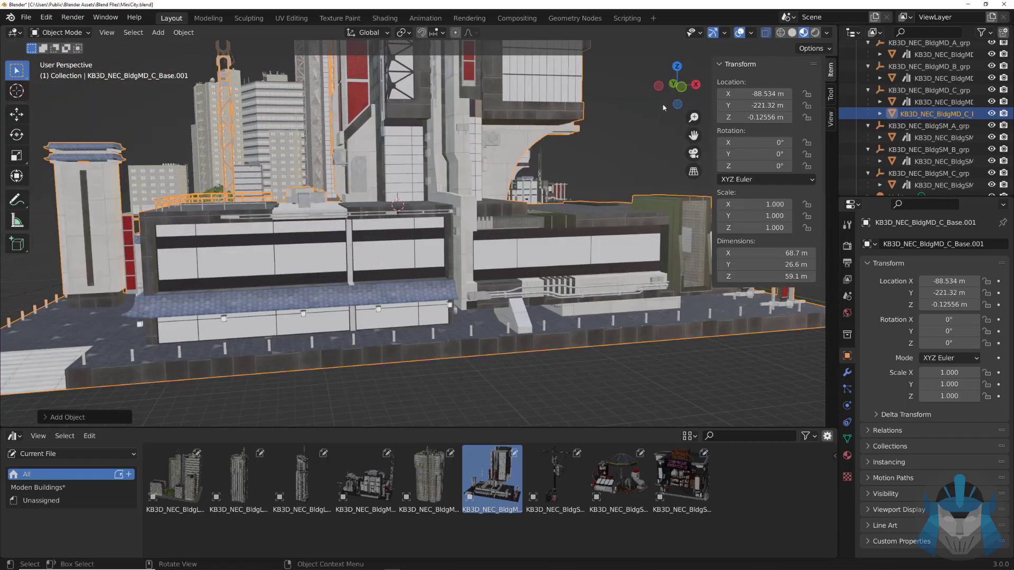
left_click_drag(664, 107, 645, 86)
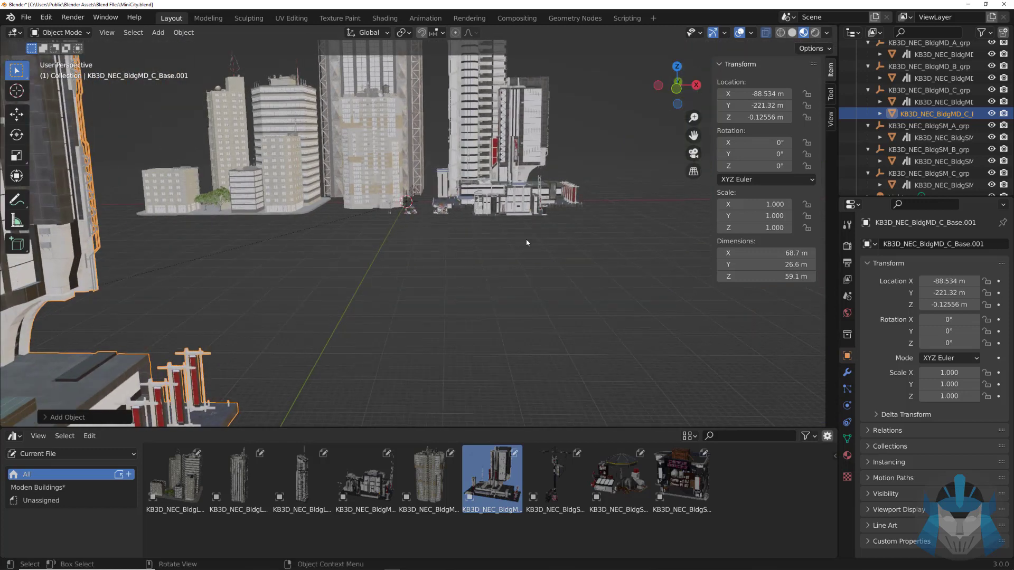
left_click(445, 214)
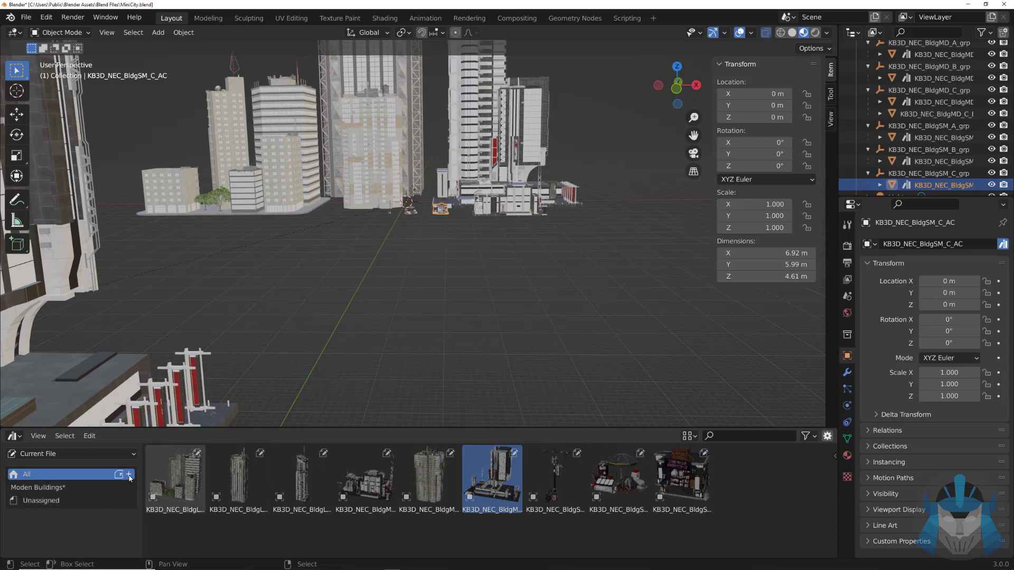
Filter the Asset Browser to the Moden Buildings catalog's three assets
left_click(89, 486)
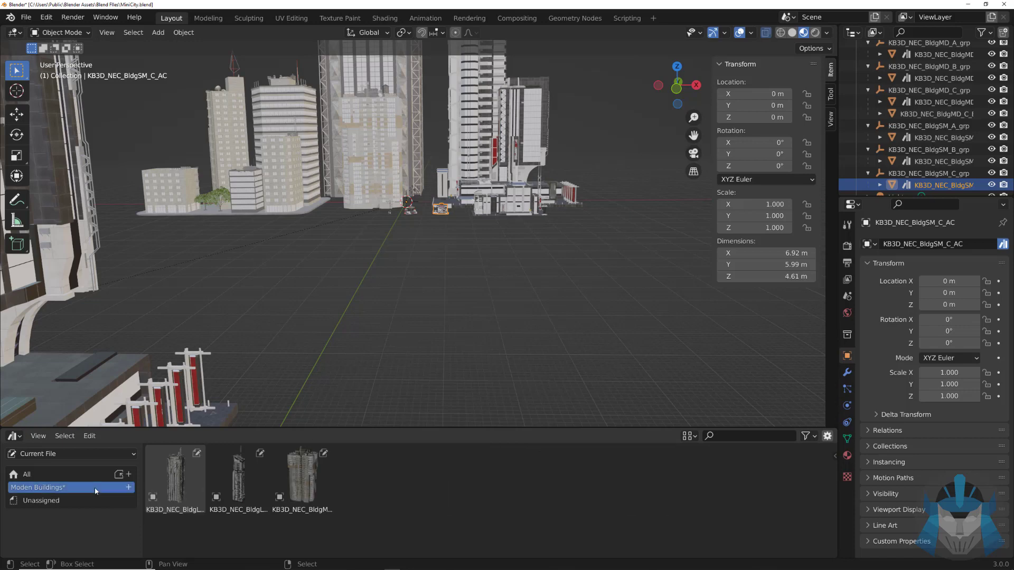